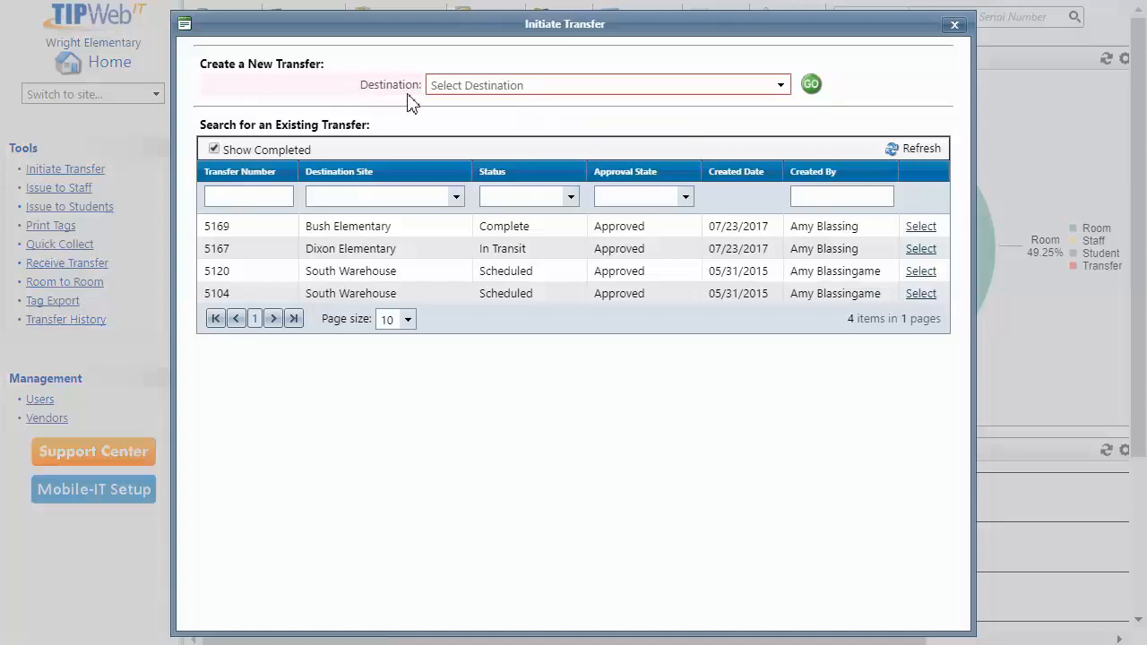
Choose Bush Elementary as the destination and create the new site-to-site transfer 5171
click(780, 86)
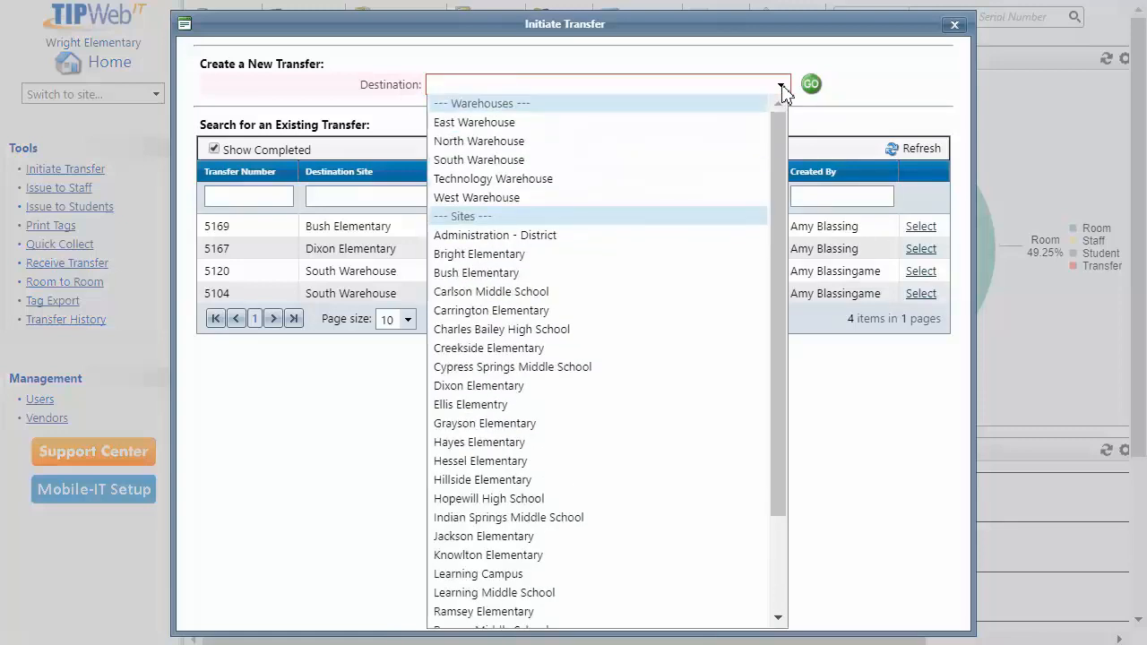
click(667, 282)
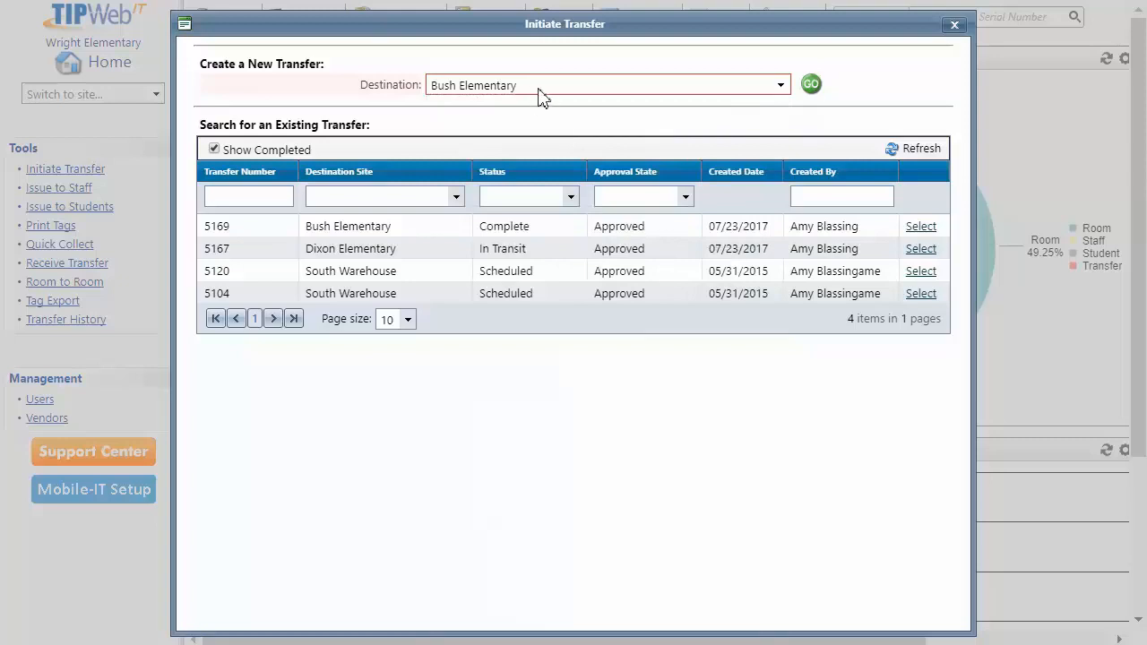
click(813, 91)
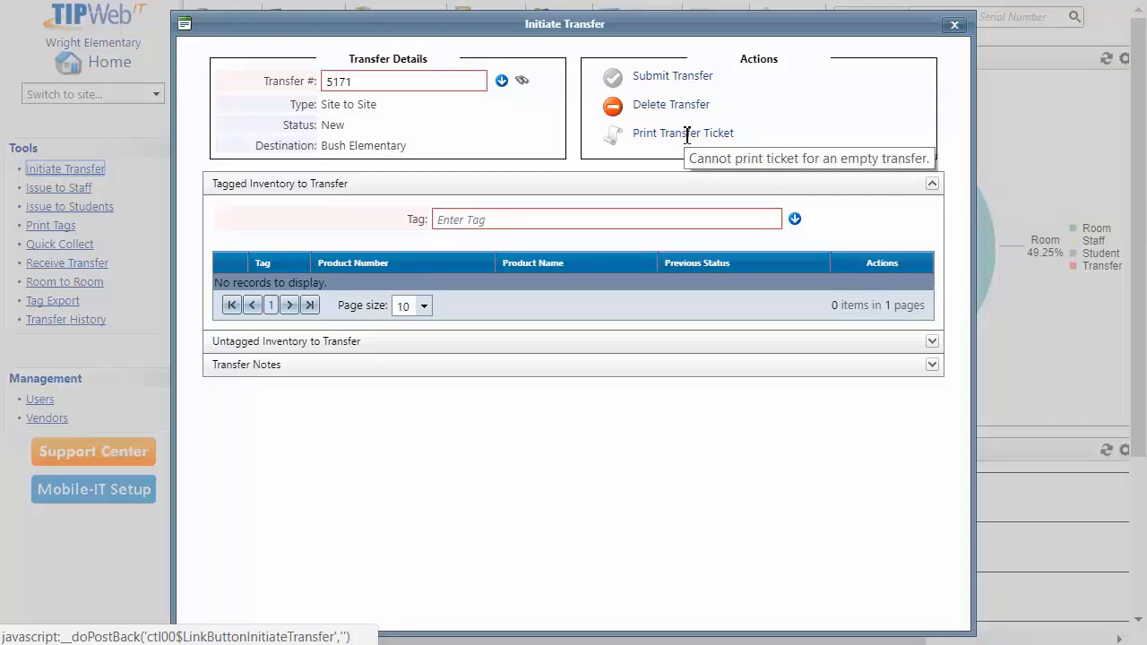
Enter tag T51482 to add the HP Compaq 500B to the transfer
click(444, 224)
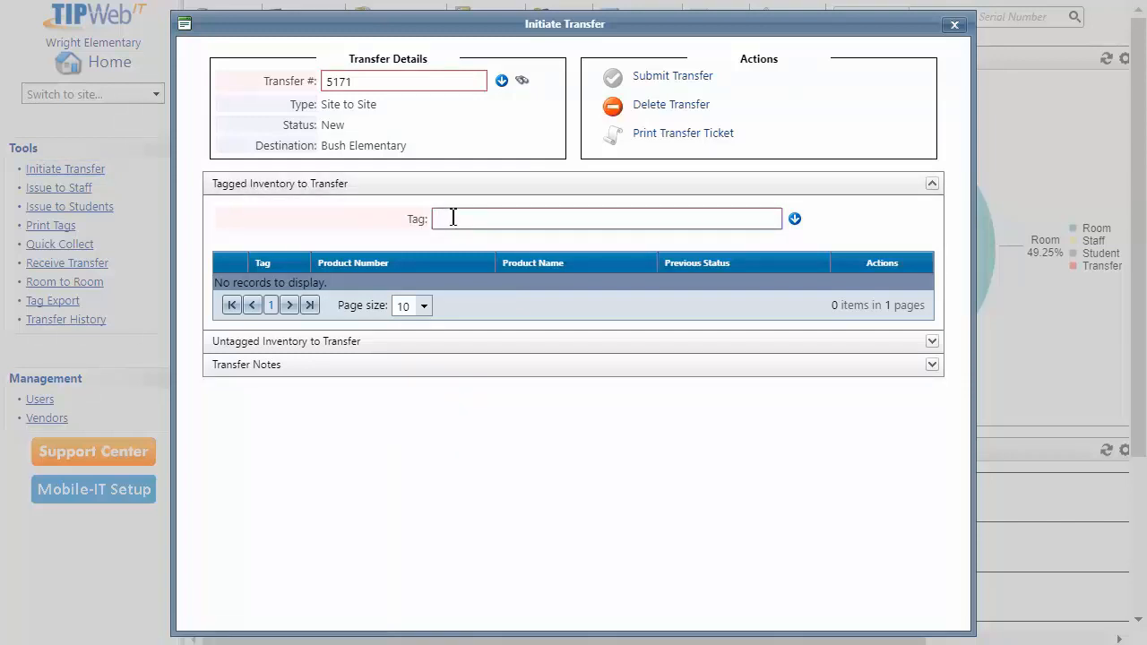
text(T51482)
key(Return)
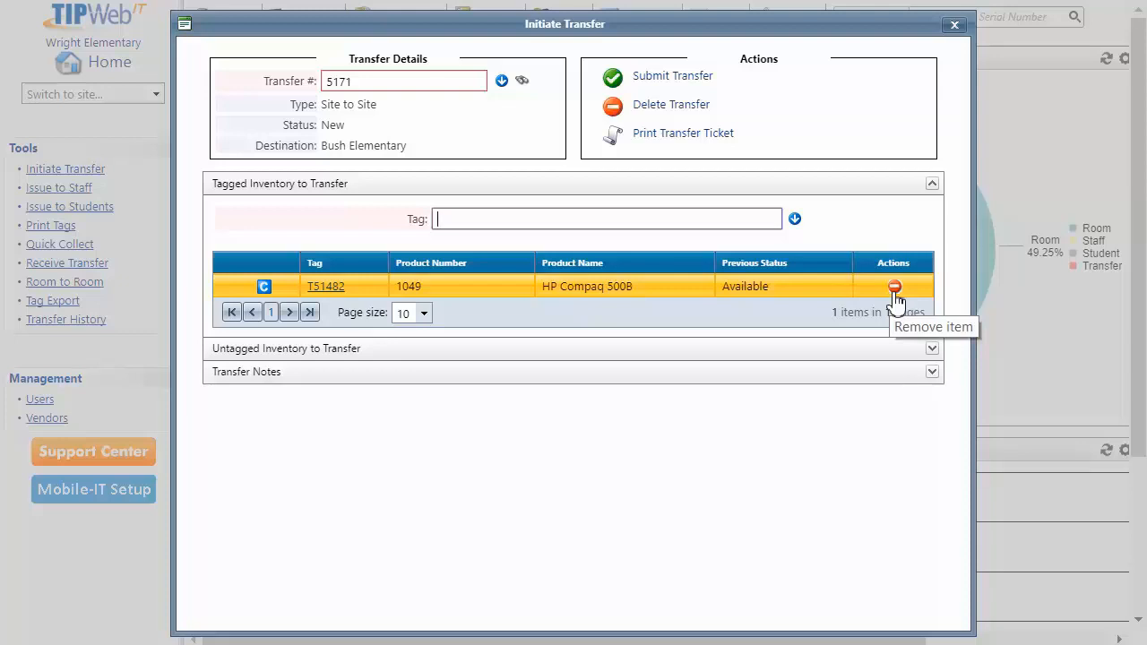
Save the note 'Enter notes here.' in the transfer's Transfer Notes section
click(268, 383)
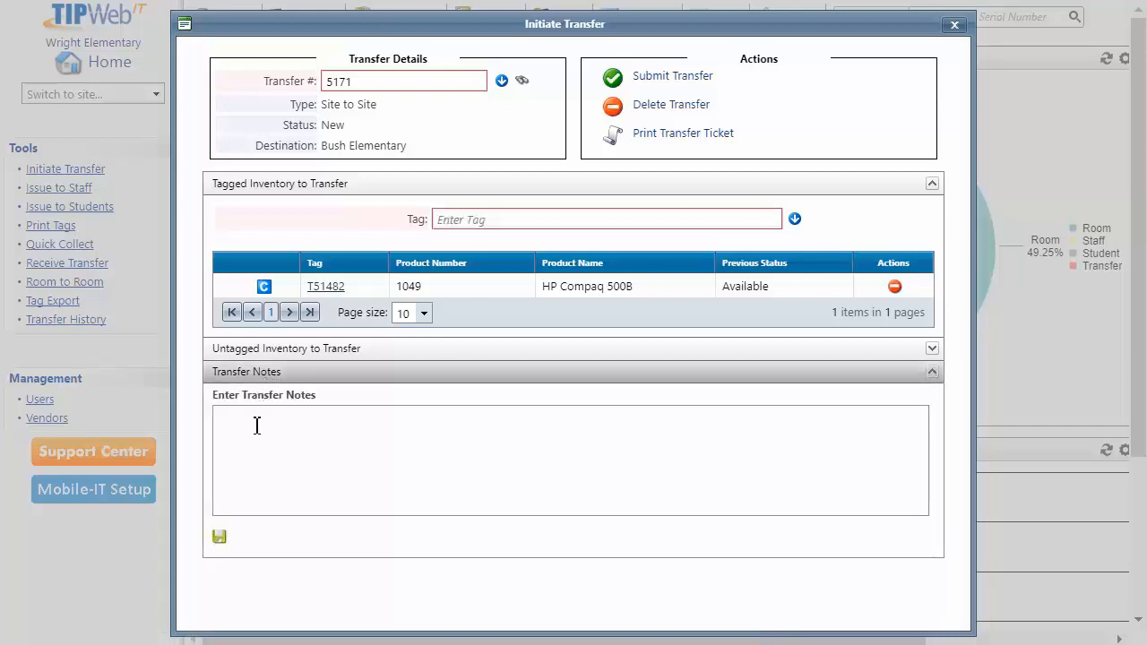
click(250, 416)
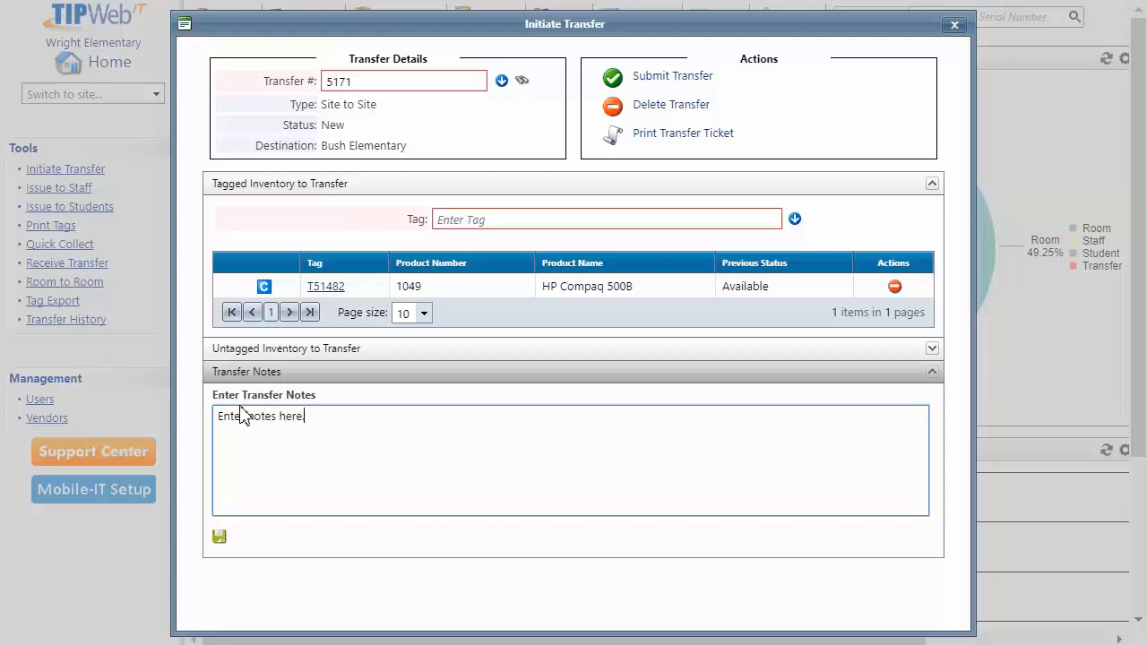
click(222, 541)
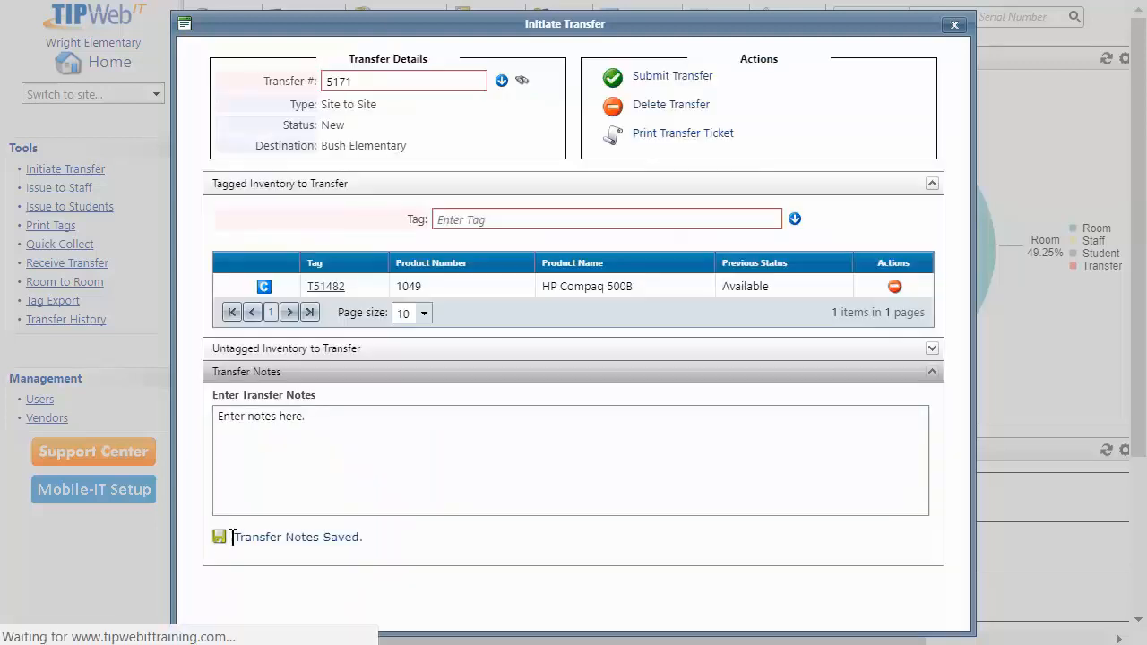
click(444, 220)
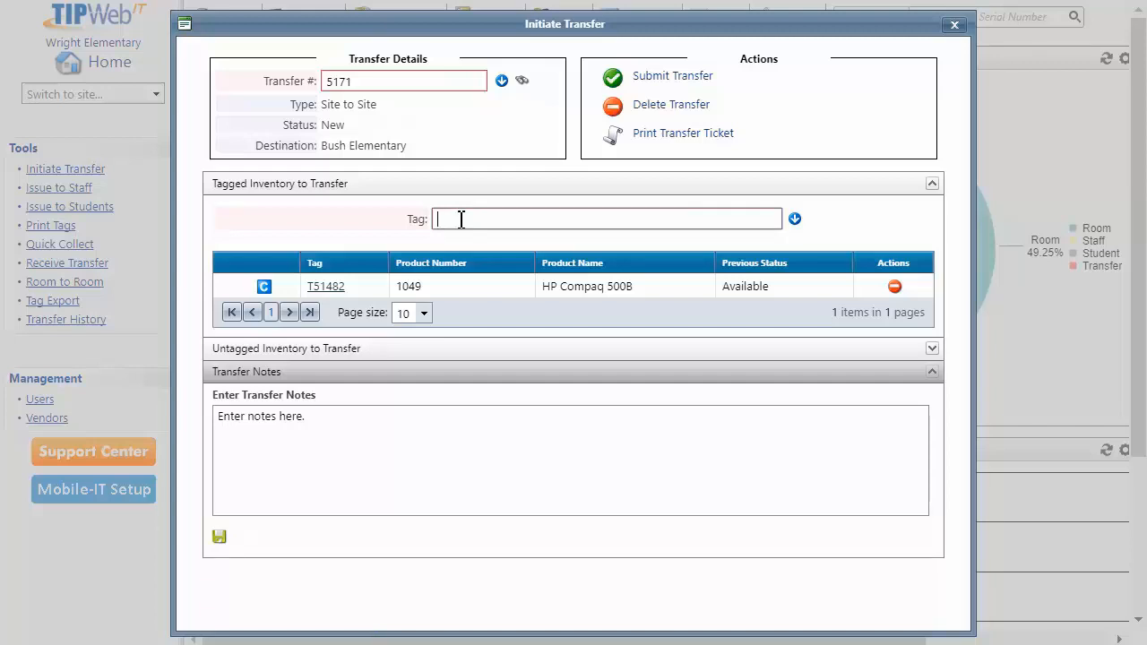
text(T80000)
key(Return)
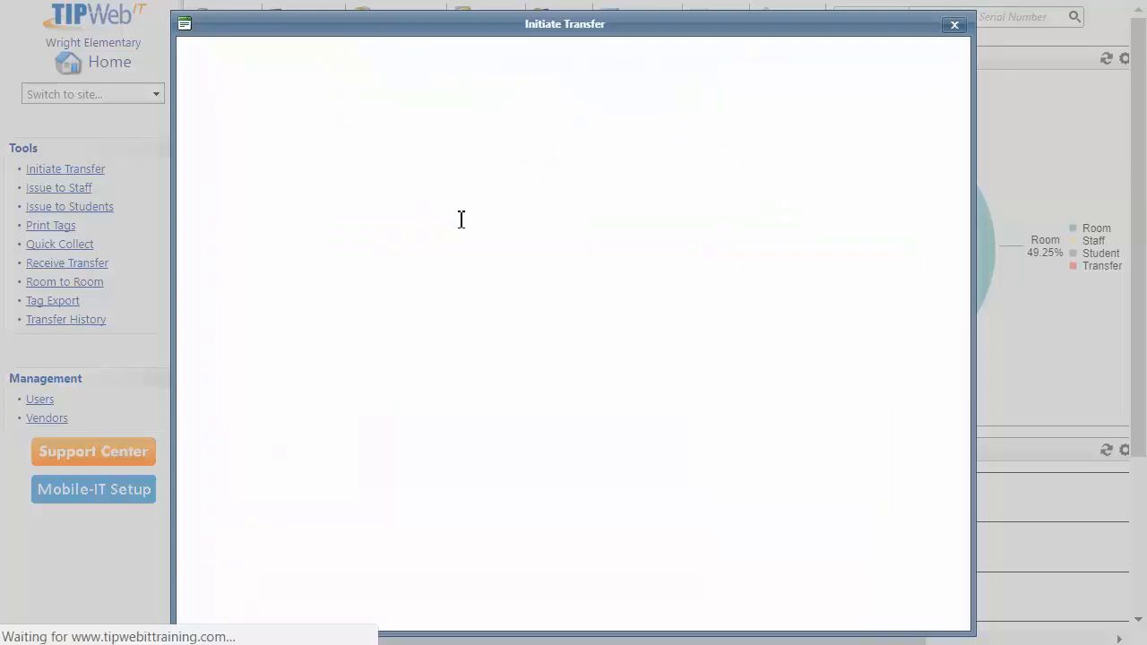
mouse_move(248, 318)
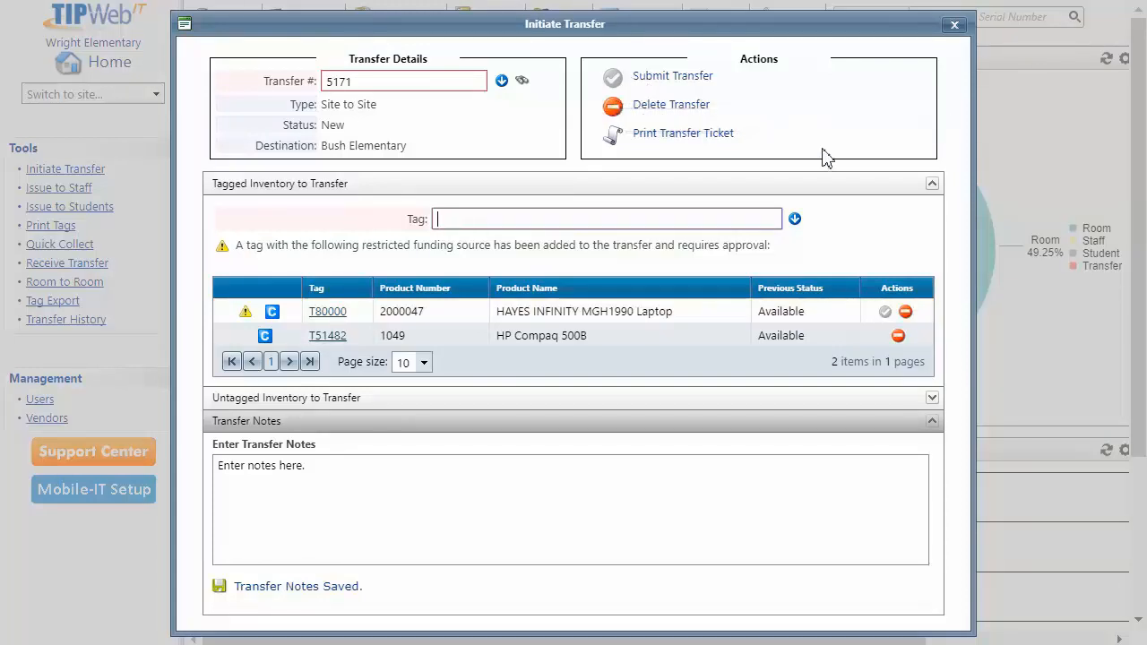
click(905, 312)
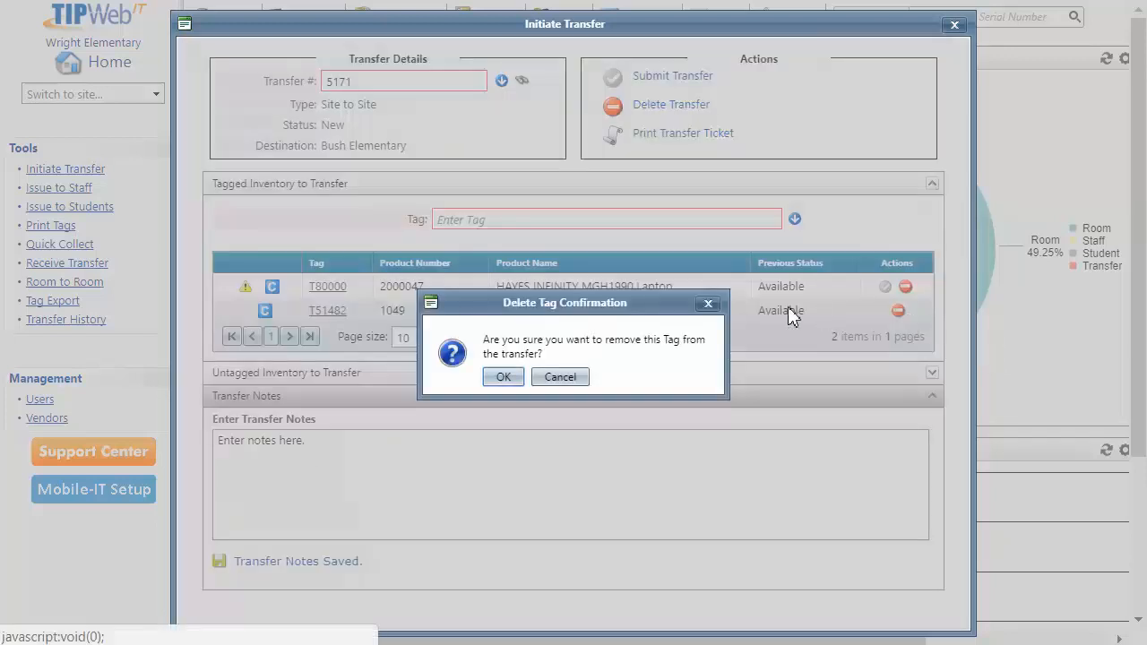
click(503, 378)
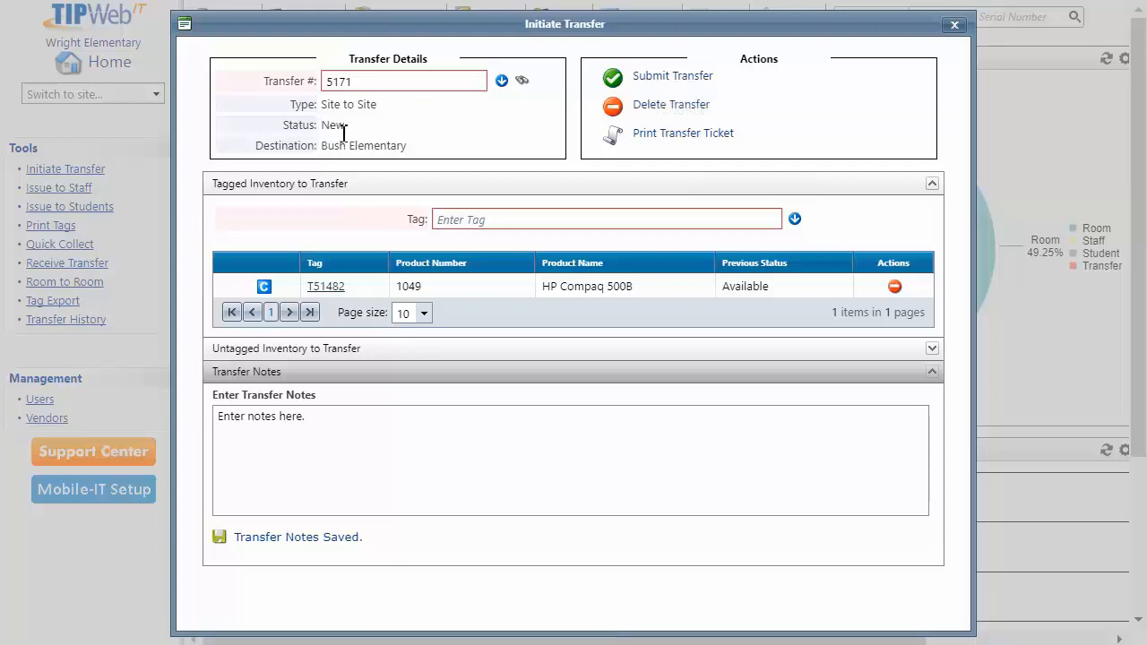
Submit transfer 5171, then expand the Transfer Notes and Tagged Inventory panels to review it
click(653, 84)
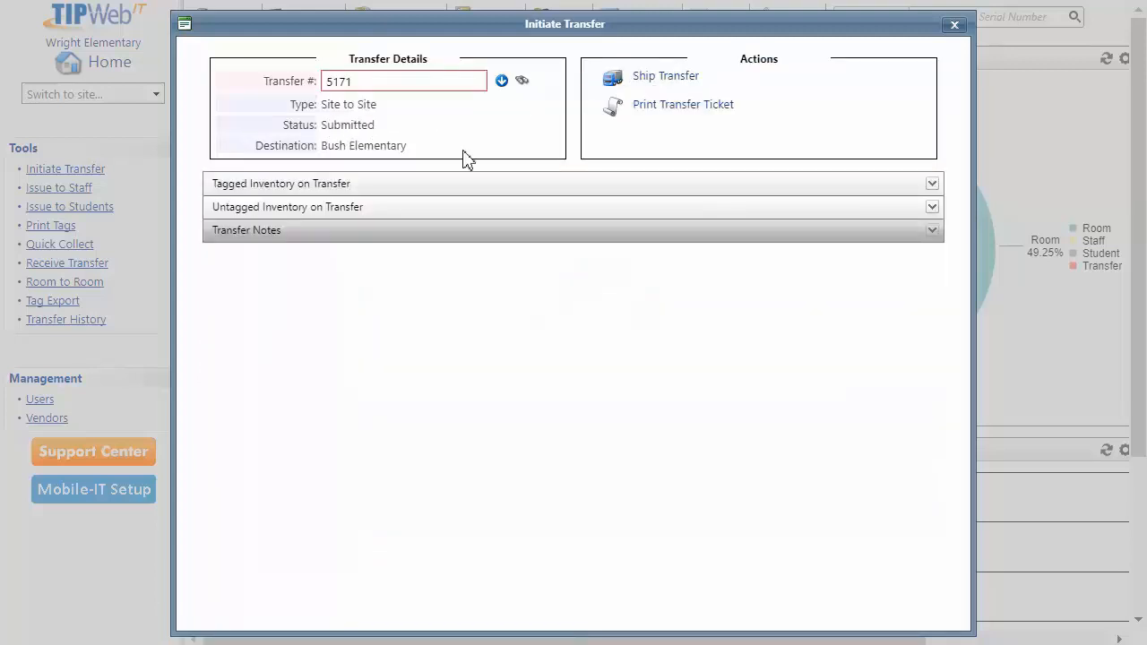
click(267, 237)
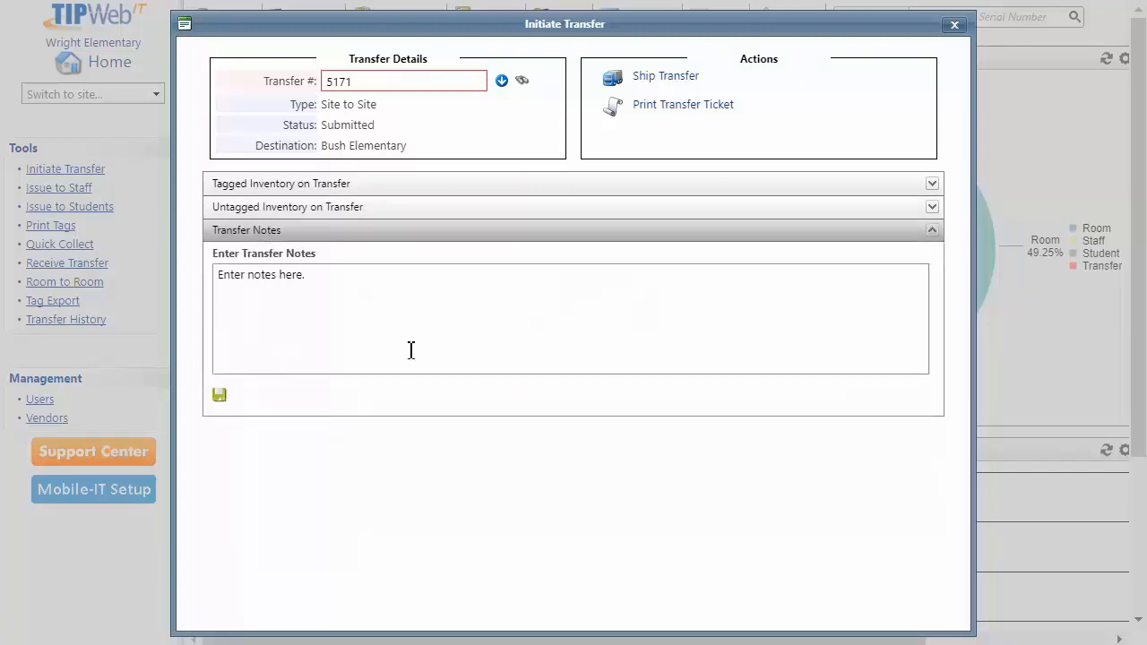
click(262, 184)
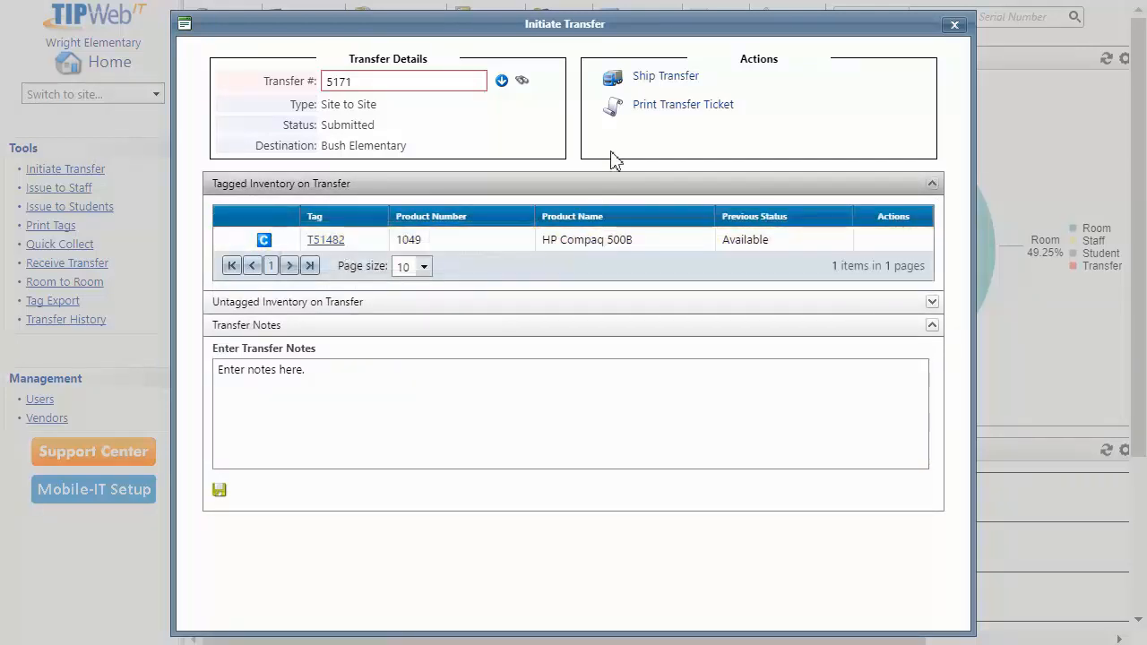
Ship transfer 5171 with a drawn, accepted and completed sender signature
click(651, 81)
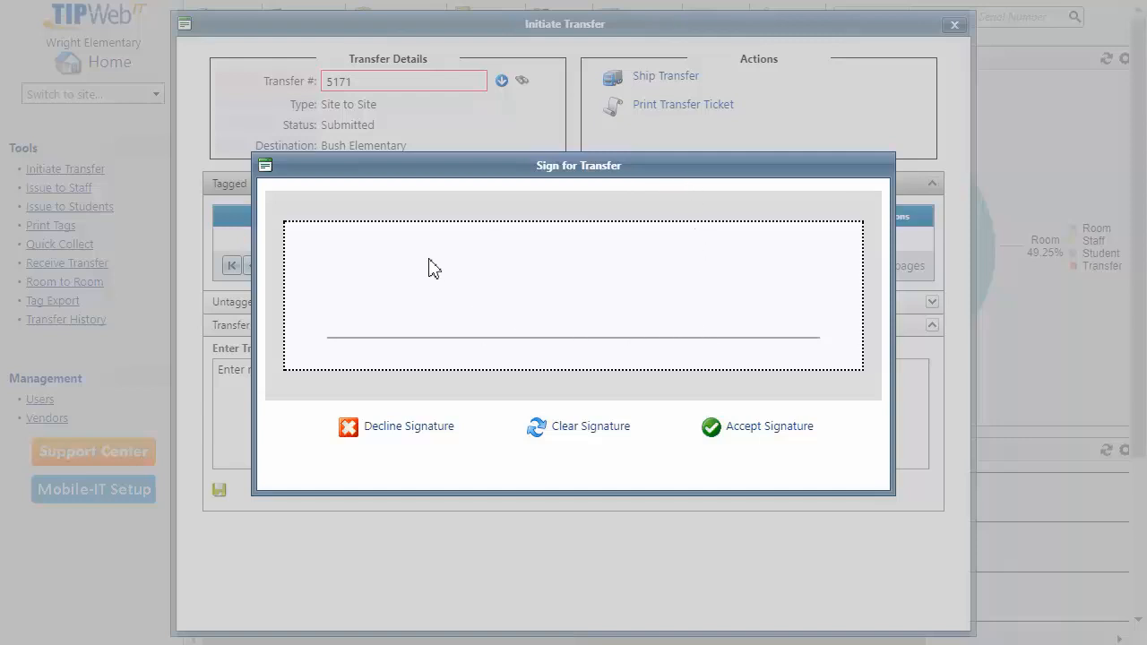
mouse_move(434, 246)
mouse_down()
mouse_move(408, 256)
mouse_move(504, 280)
mouse_move(519, 310)
mouse_move(553, 294)
mouse_move(657, 292)
mouse_move(651, 323)
mouse_move(788, 293)
mouse_up()
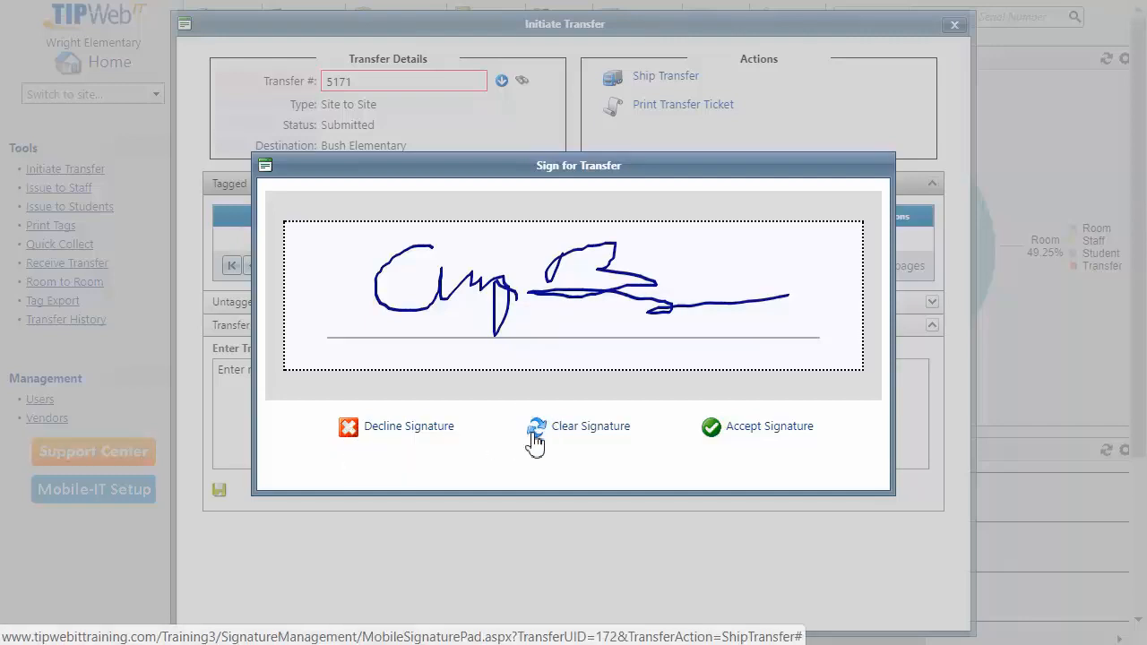
click(710, 431)
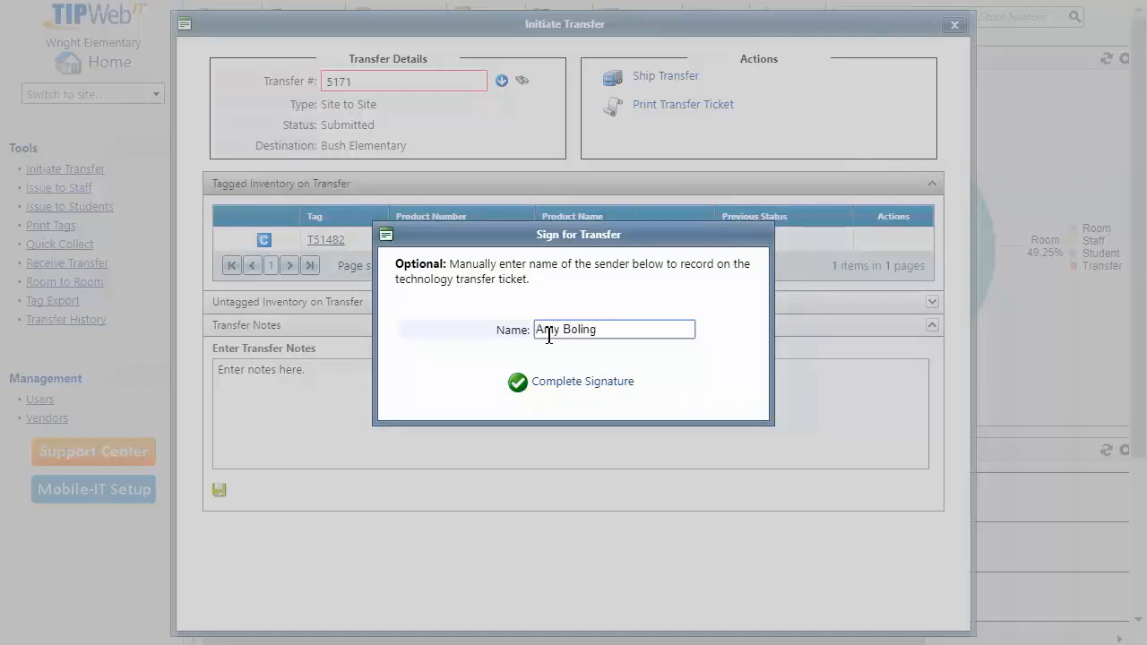
click(518, 385)
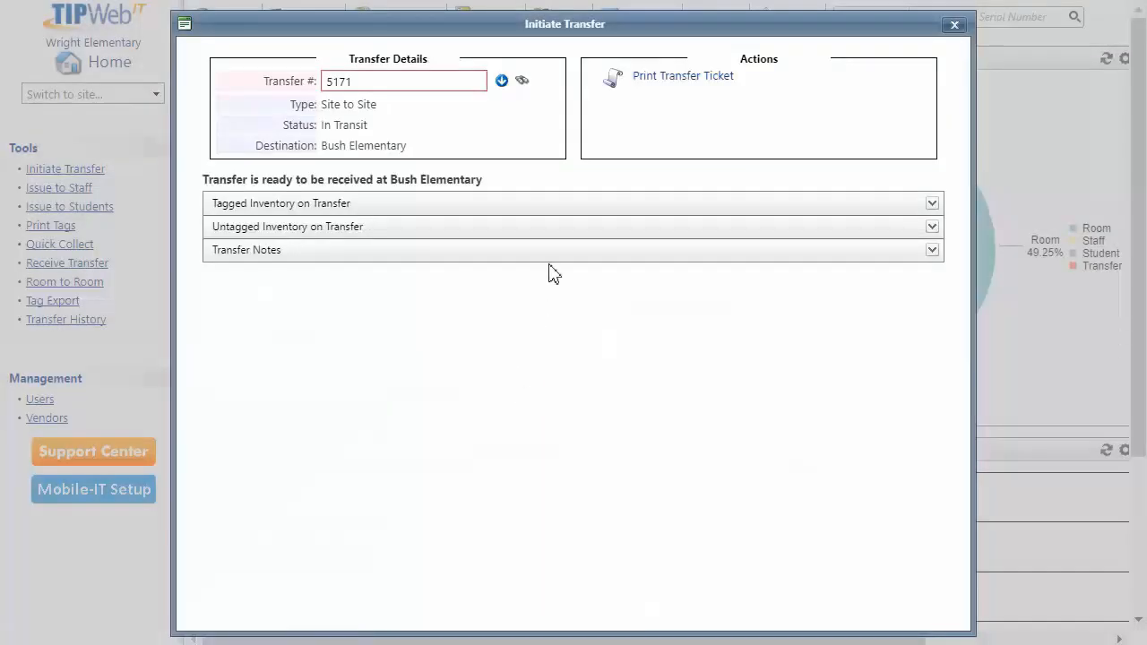
click(653, 81)
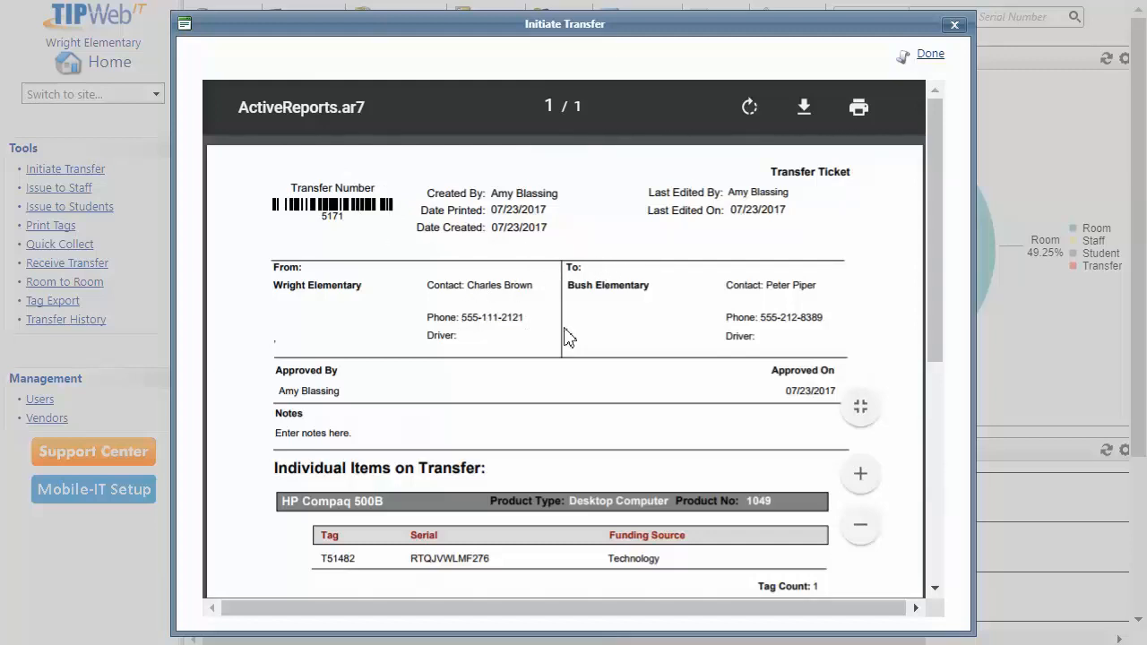
drag(934, 317, 934, 396)
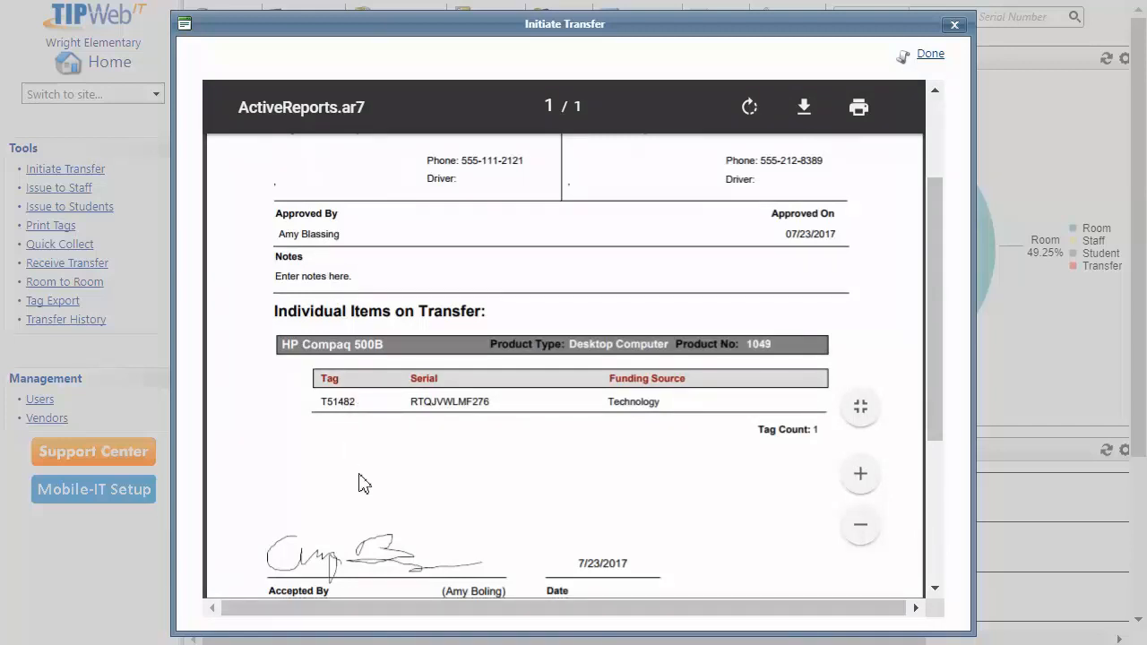
drag(935, 419, 929, 311)
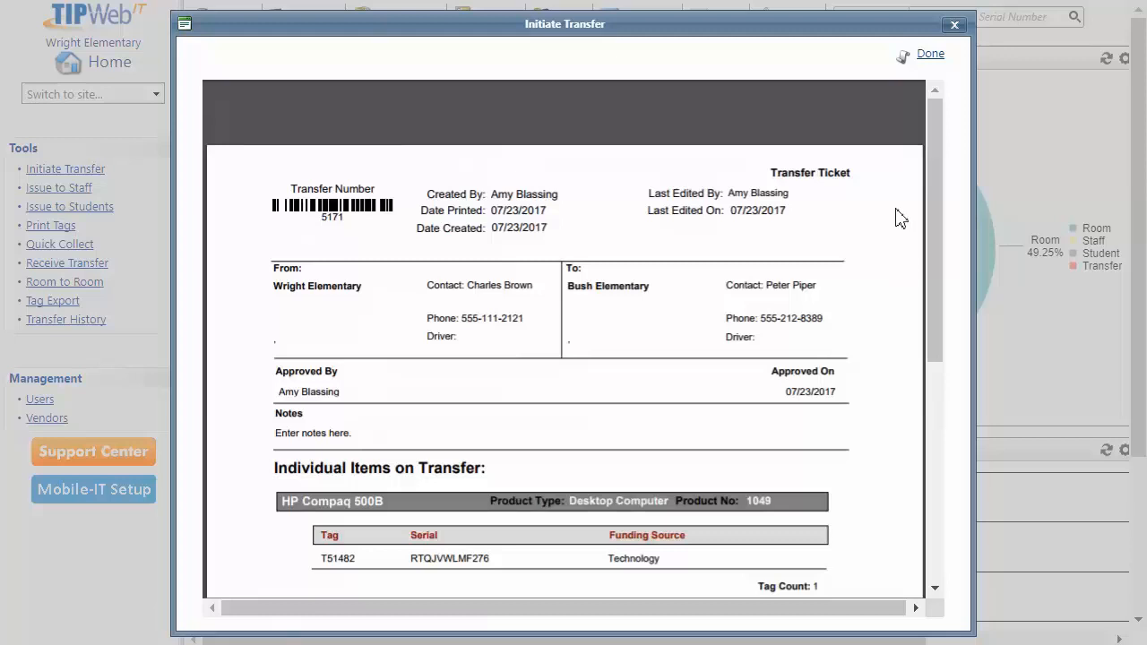
click(929, 55)
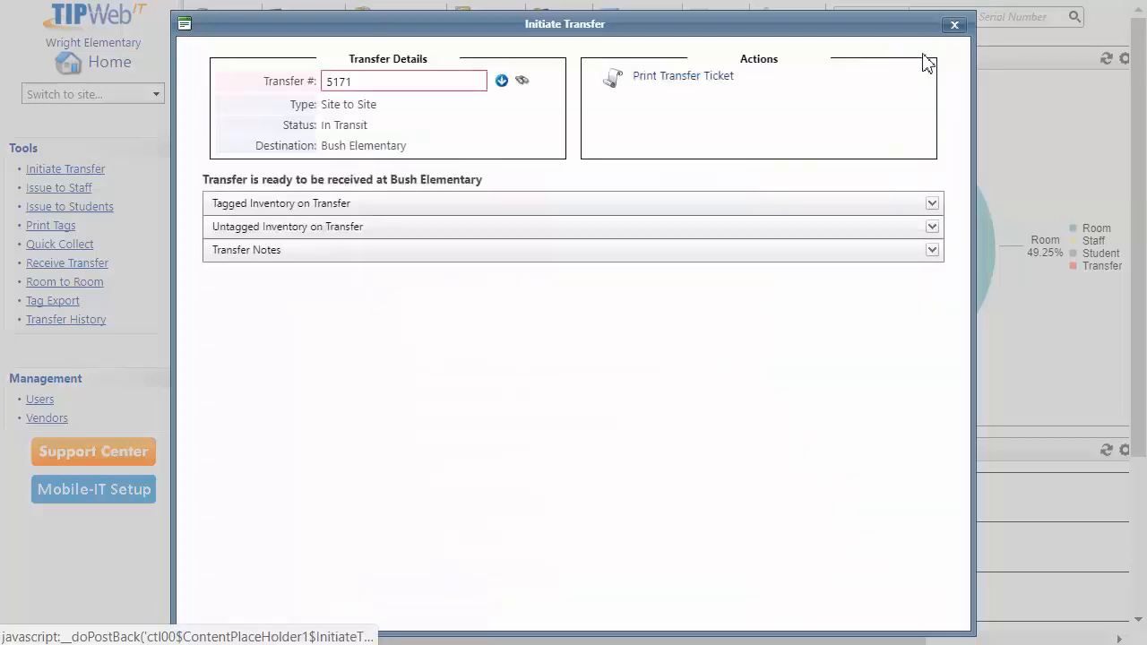
Close the transfer window and sign out of the current account
click(954, 26)
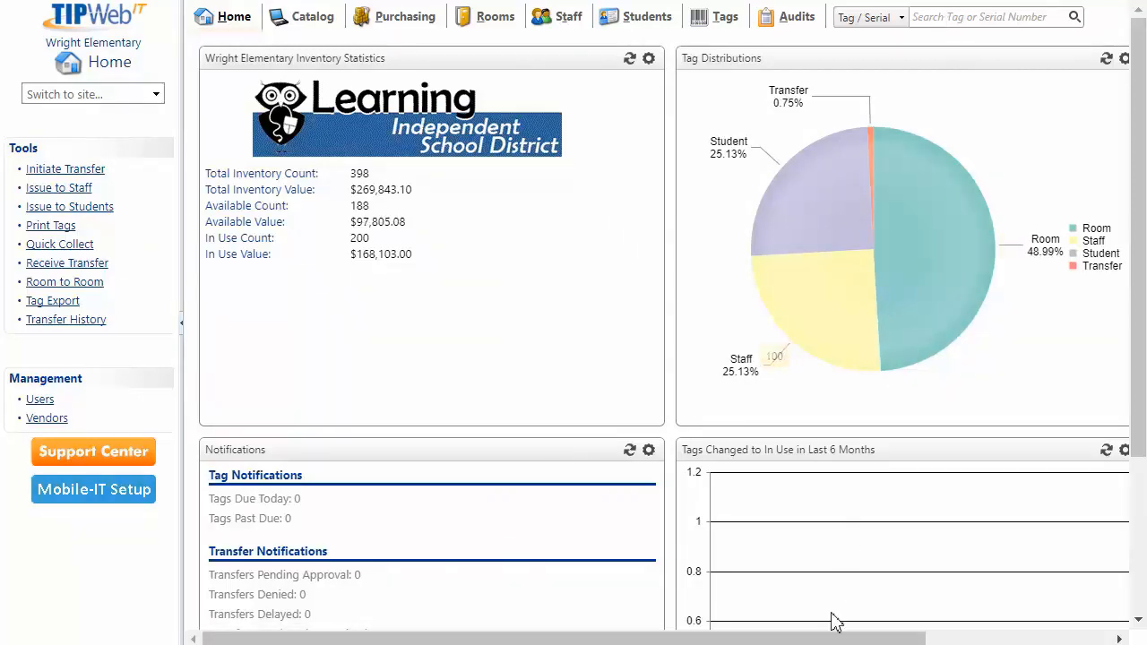
drag(824, 636, 1025, 640)
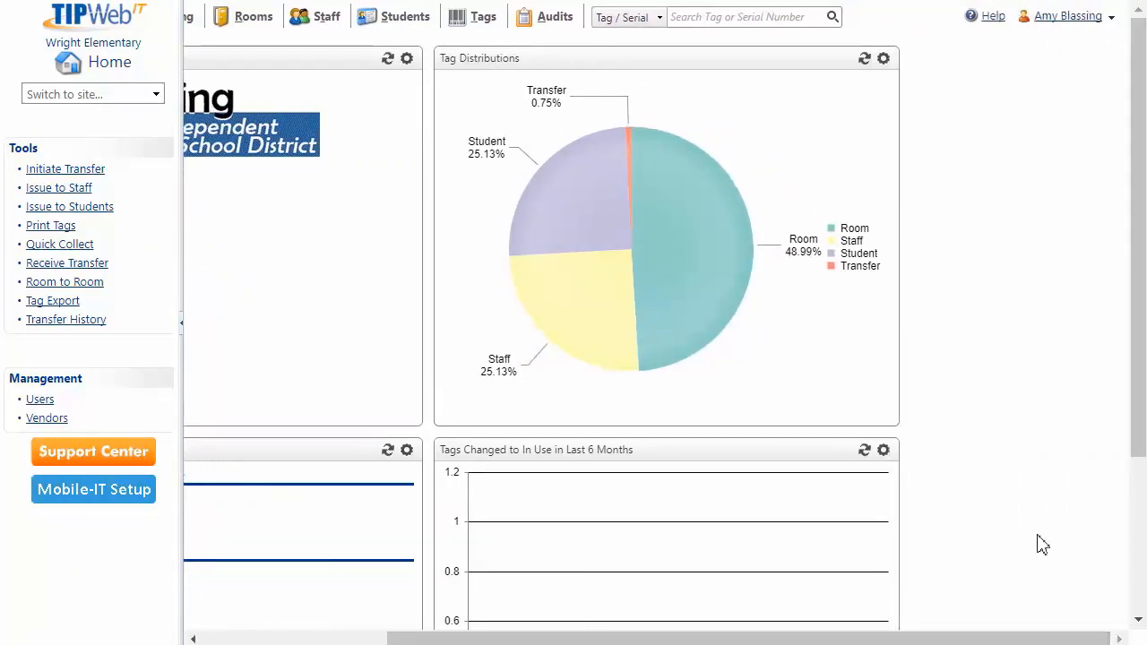
click(1109, 18)
click(1066, 75)
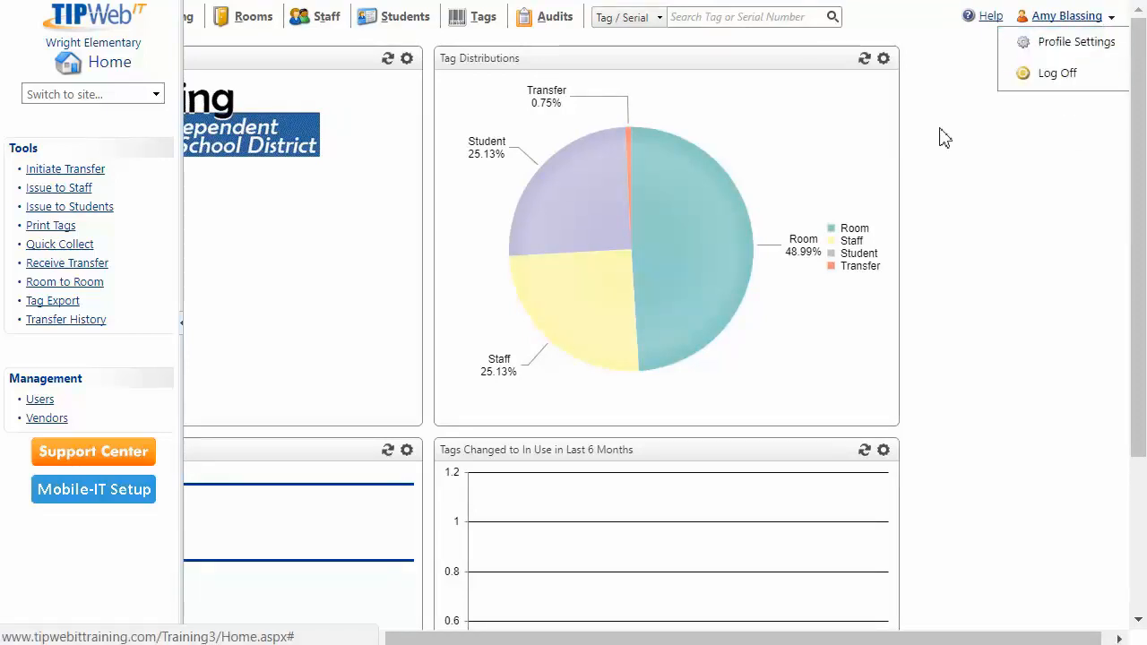
Sign in as the Bush Elementary user and scroll to the Transfer Notifications
drag(562, 194, 461, 188)
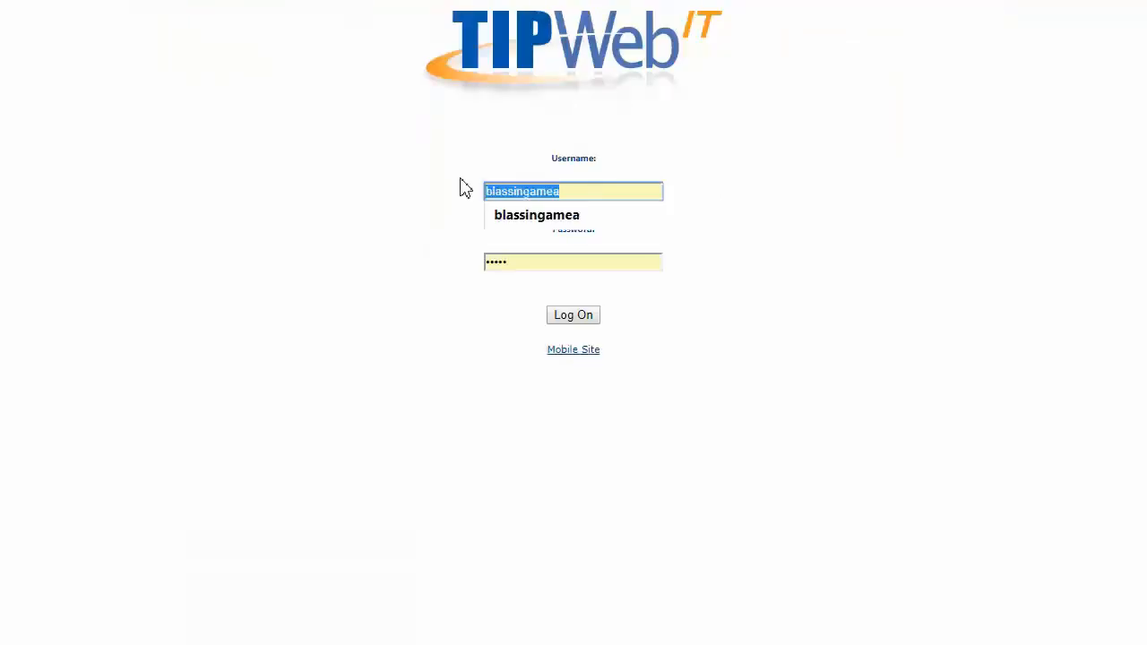
text(egt)
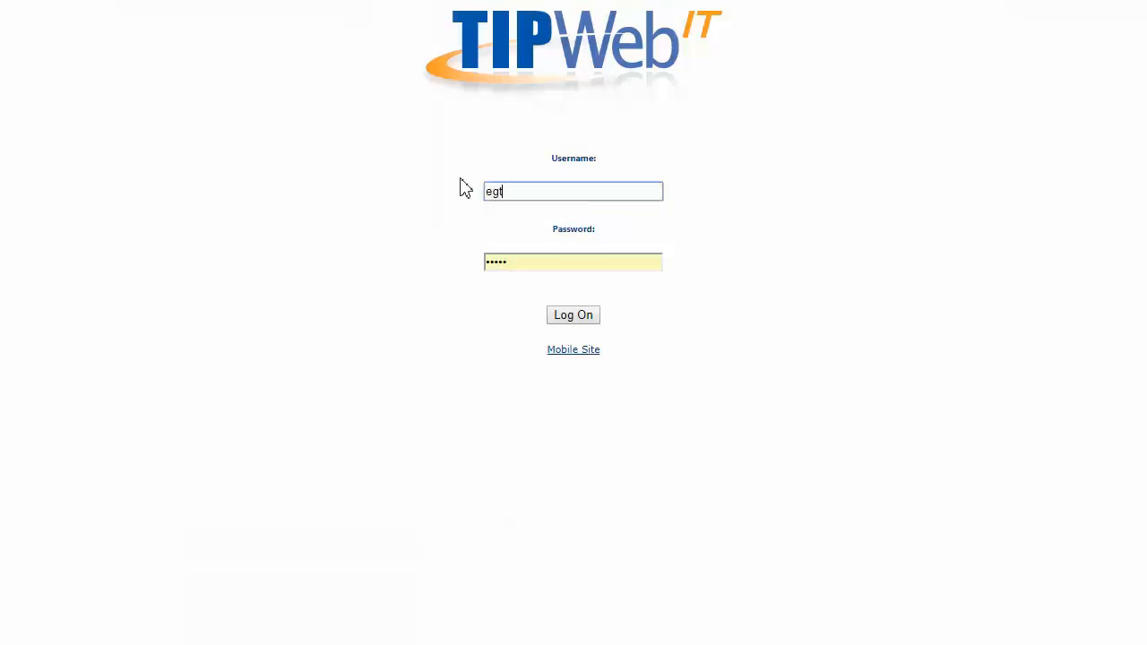
key(Tab)
text(••)
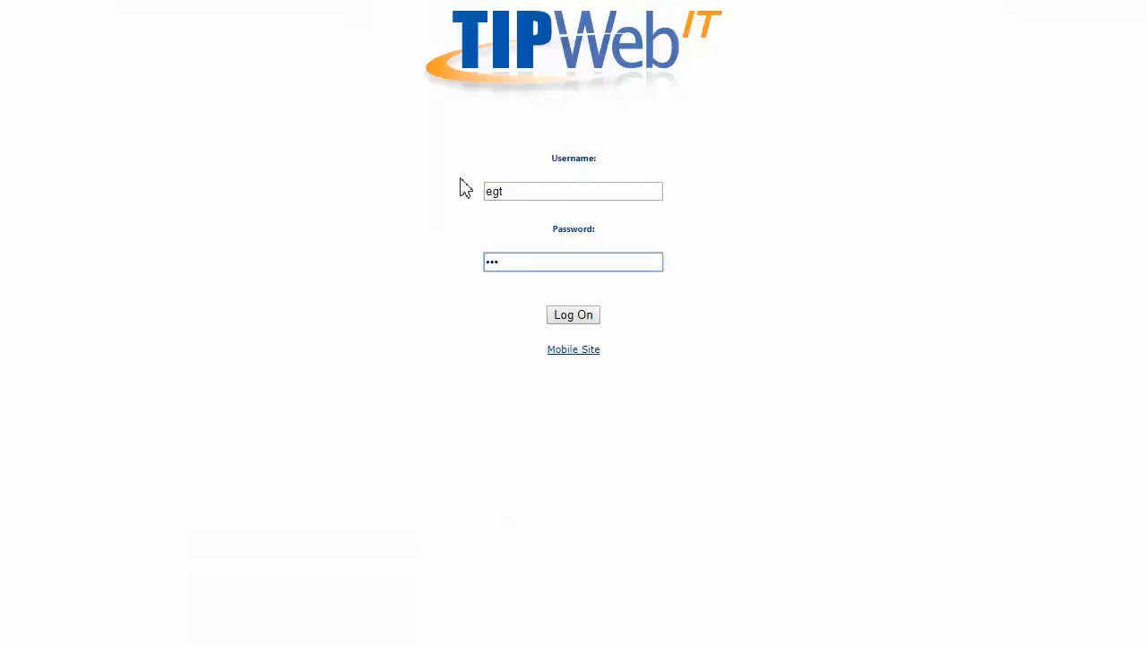
click(565, 321)
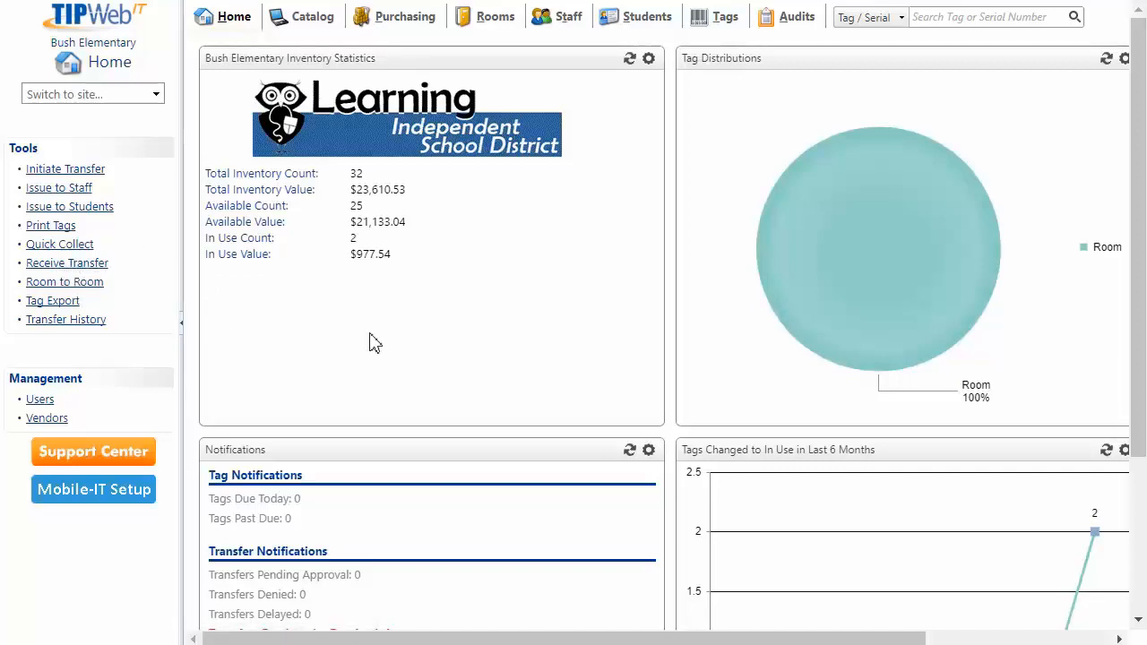
scroll(374, 340, down, 1)
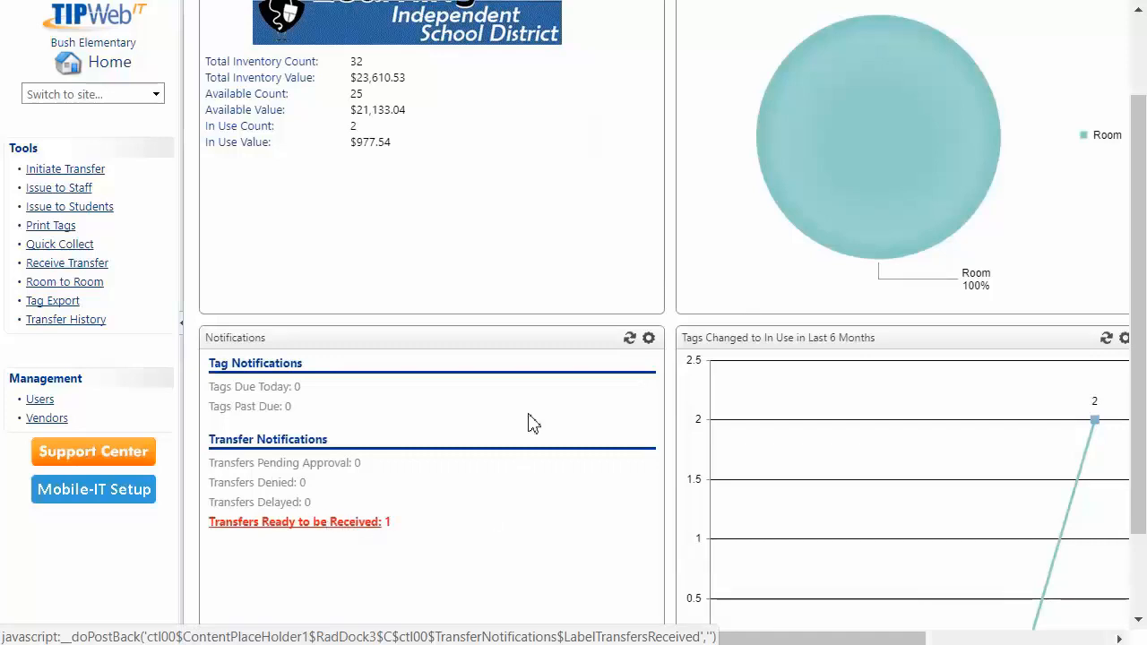
click(649, 340)
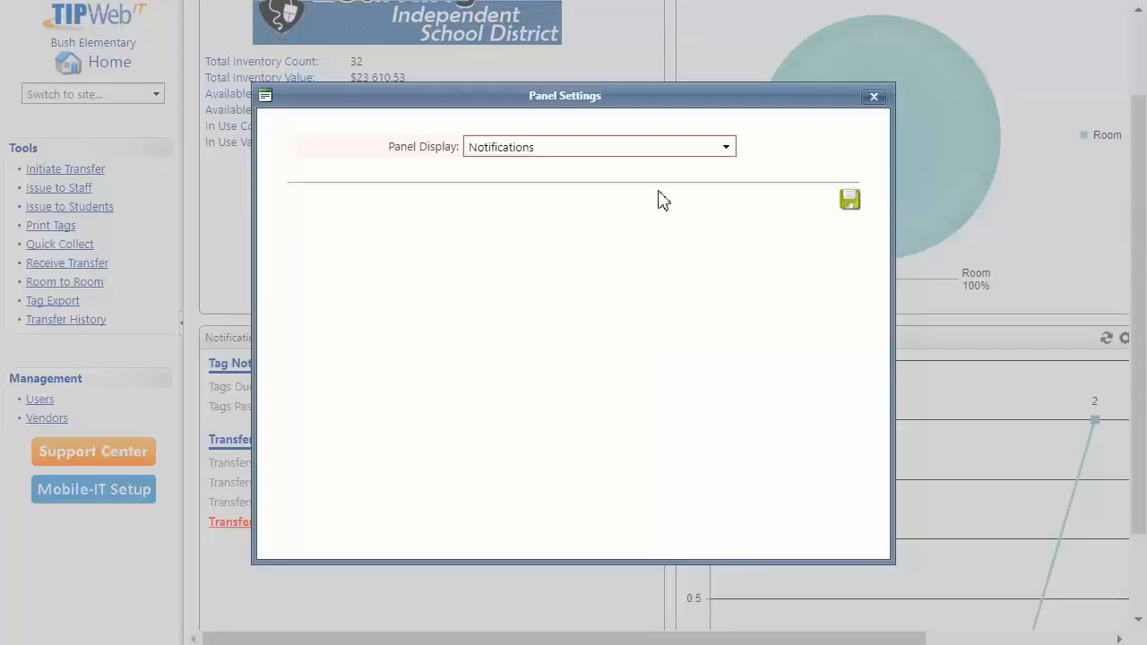
click(665, 148)
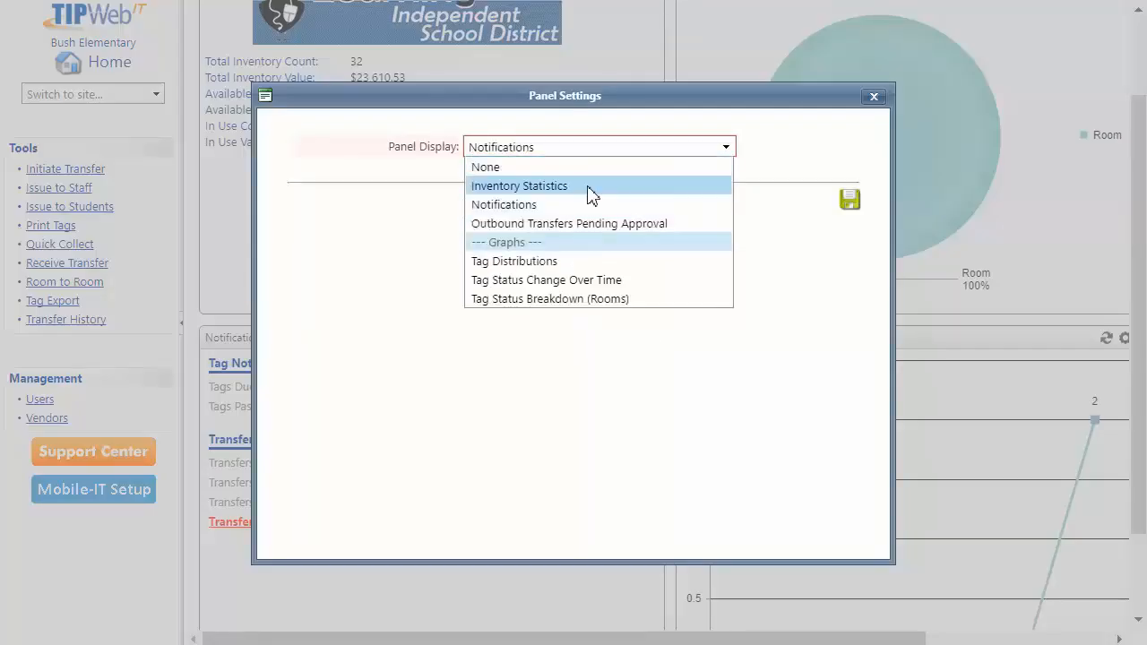
click(507, 206)
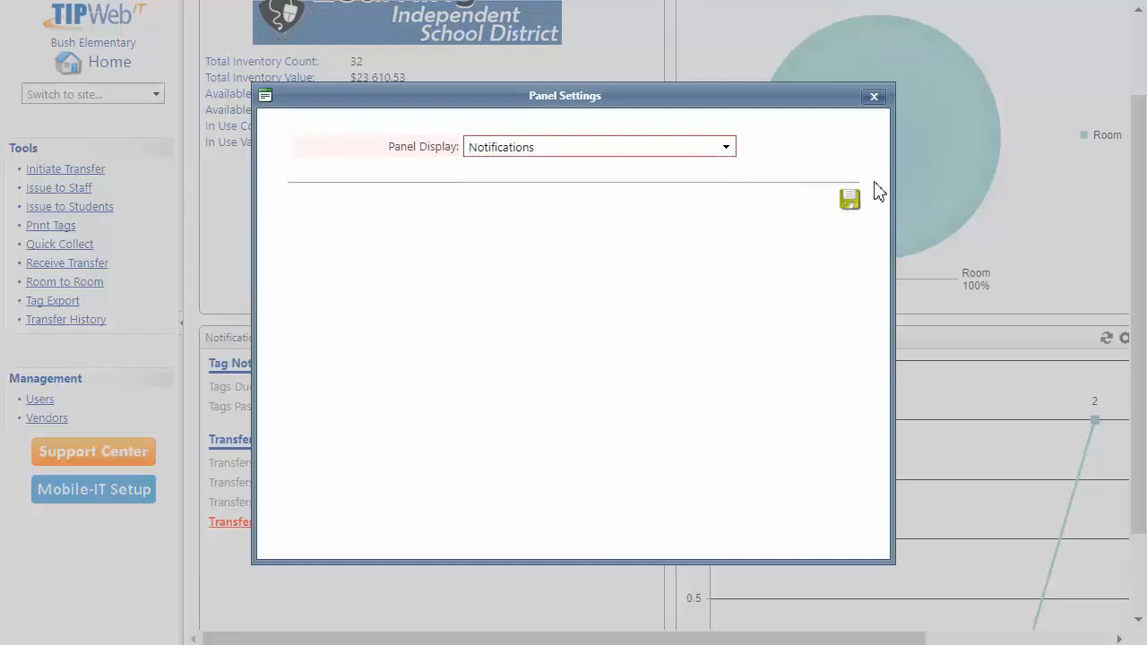
click(873, 98)
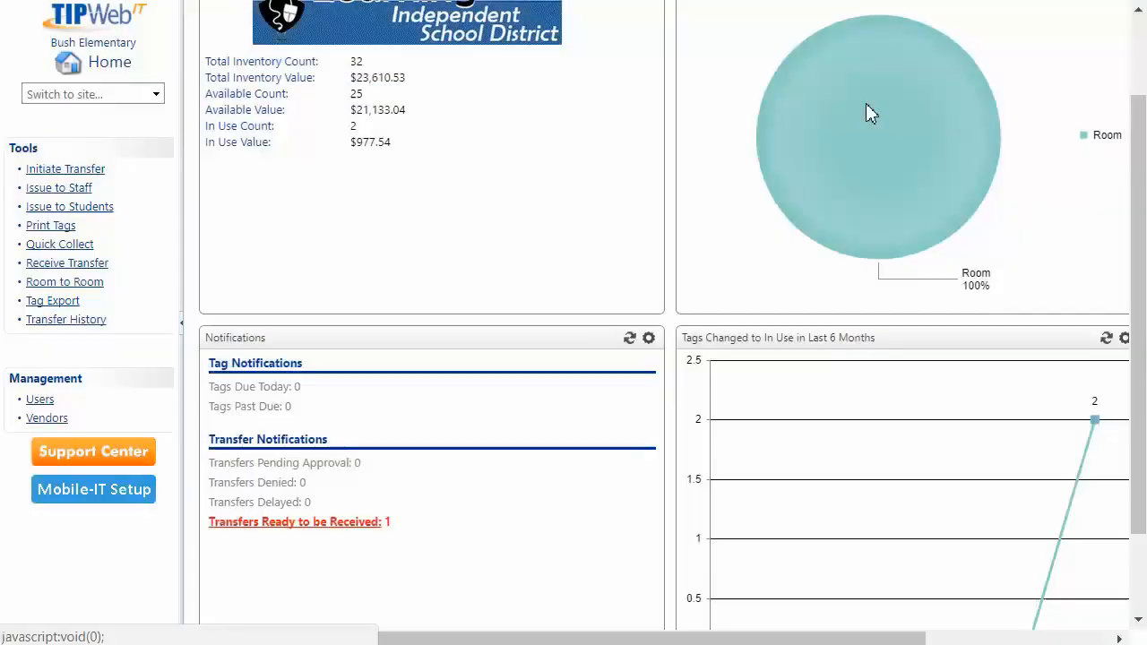
List the transfers ready to be received and open 5171 from Wright Elementary
click(321, 529)
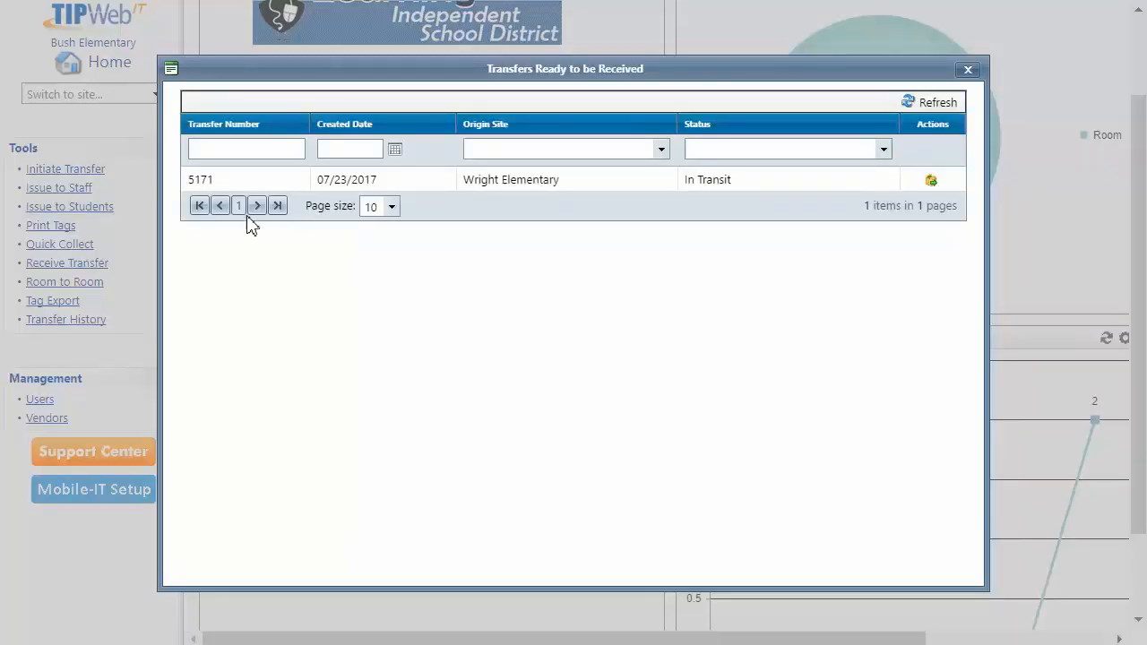
click(932, 184)
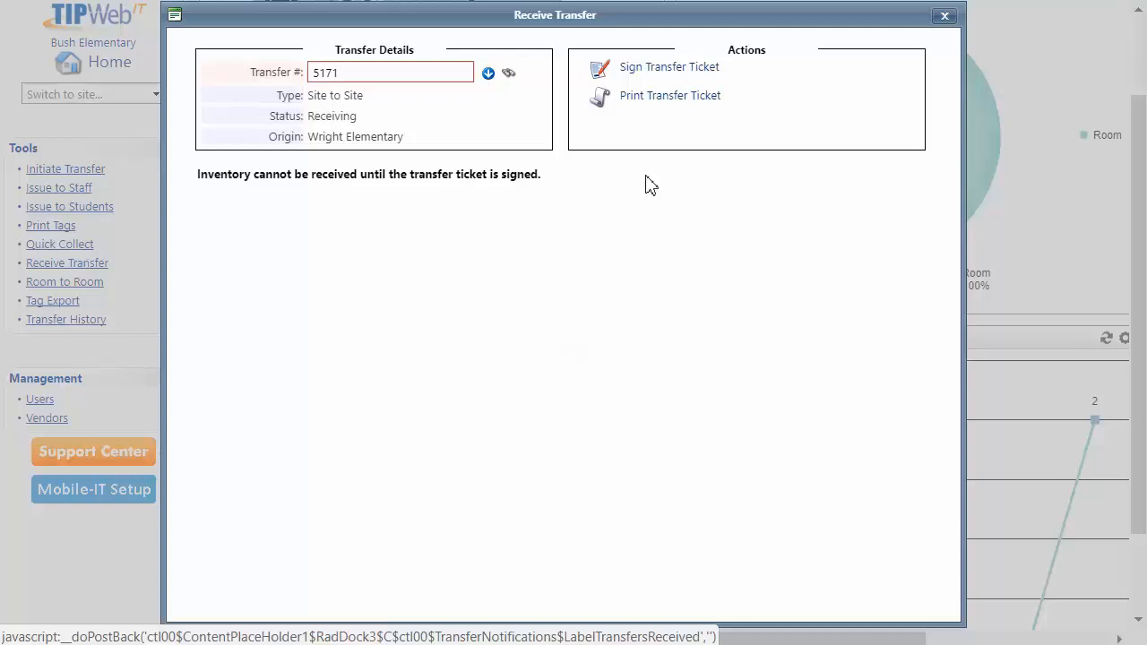
Sign the 5171 transfer ticket with a drawn signature and the receiver's name
click(638, 79)
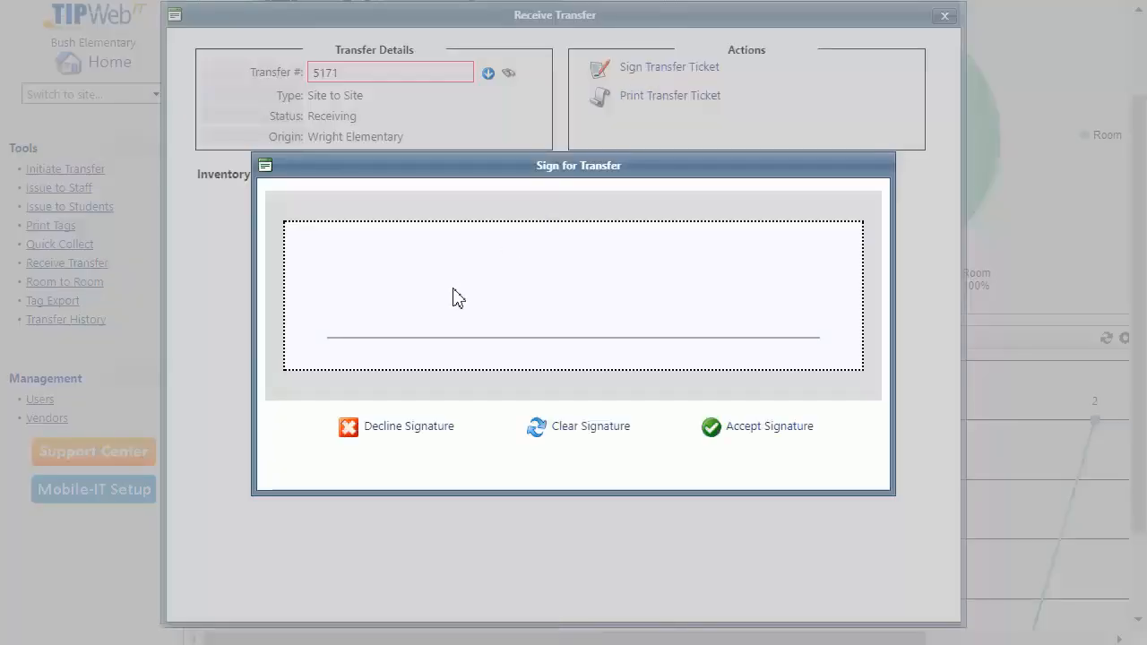
mouse_move(396, 262)
mouse_down()
mouse_move(394, 302)
mouse_move(420, 323)
mouse_move(491, 319)
mouse_up()
mouse_move(601, 248)
mouse_down()
mouse_move(549, 315)
mouse_move(665, 283)
mouse_up()
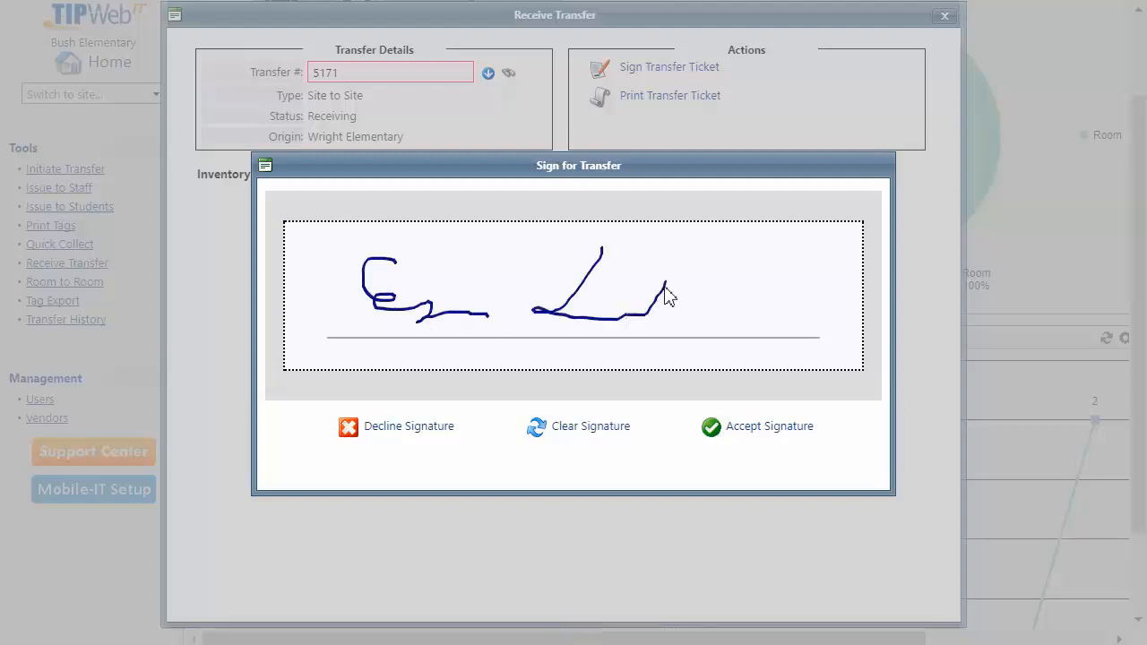
click(710, 428)
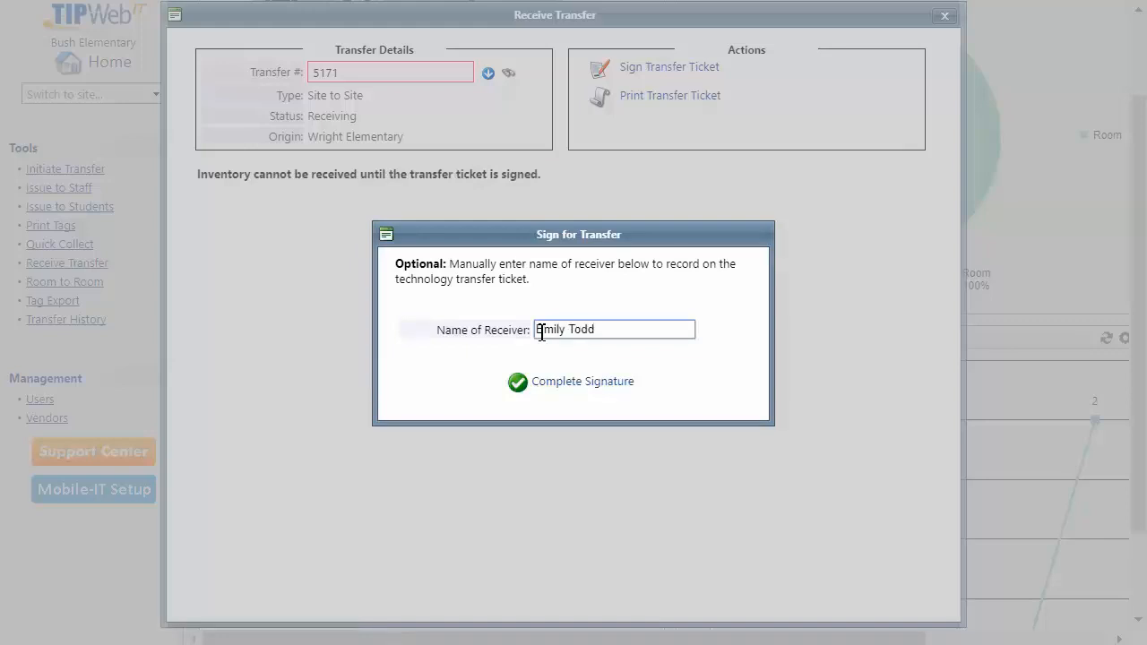
click(520, 381)
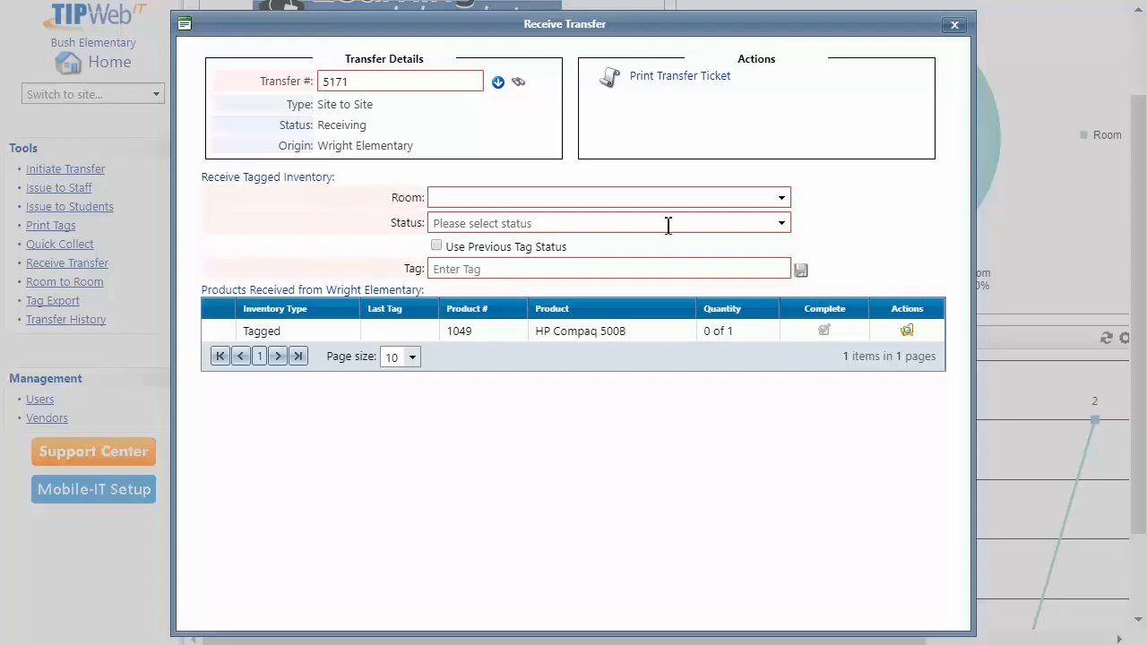
Set the receiving room to 101 and tag status to Available, checking the inventory details
click(782, 203)
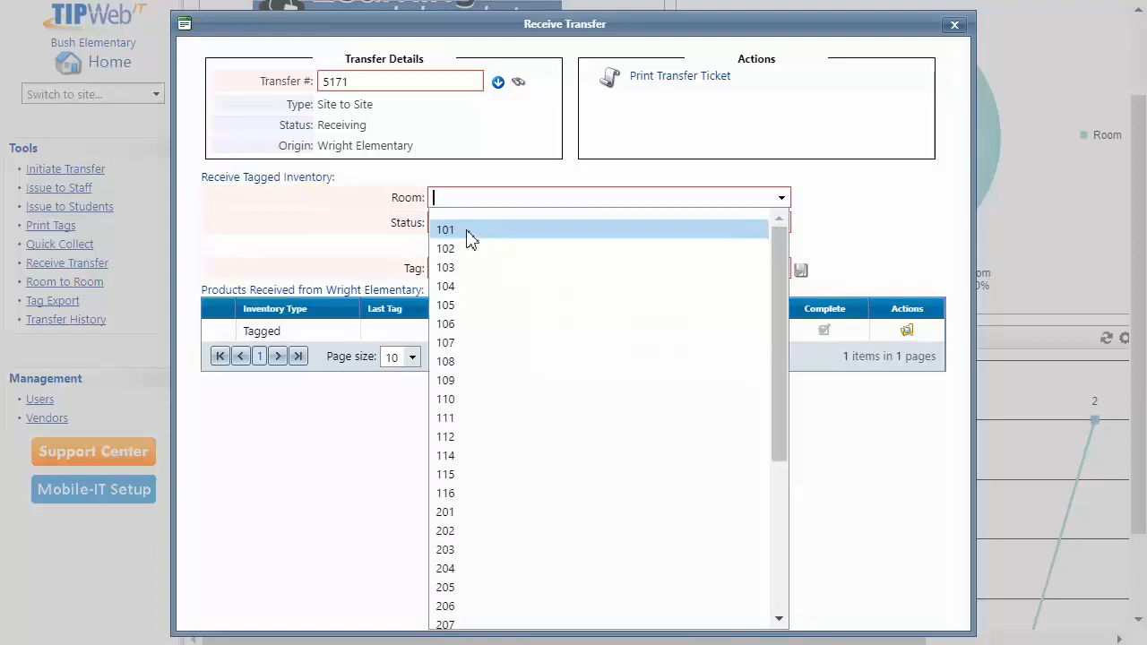
click(467, 232)
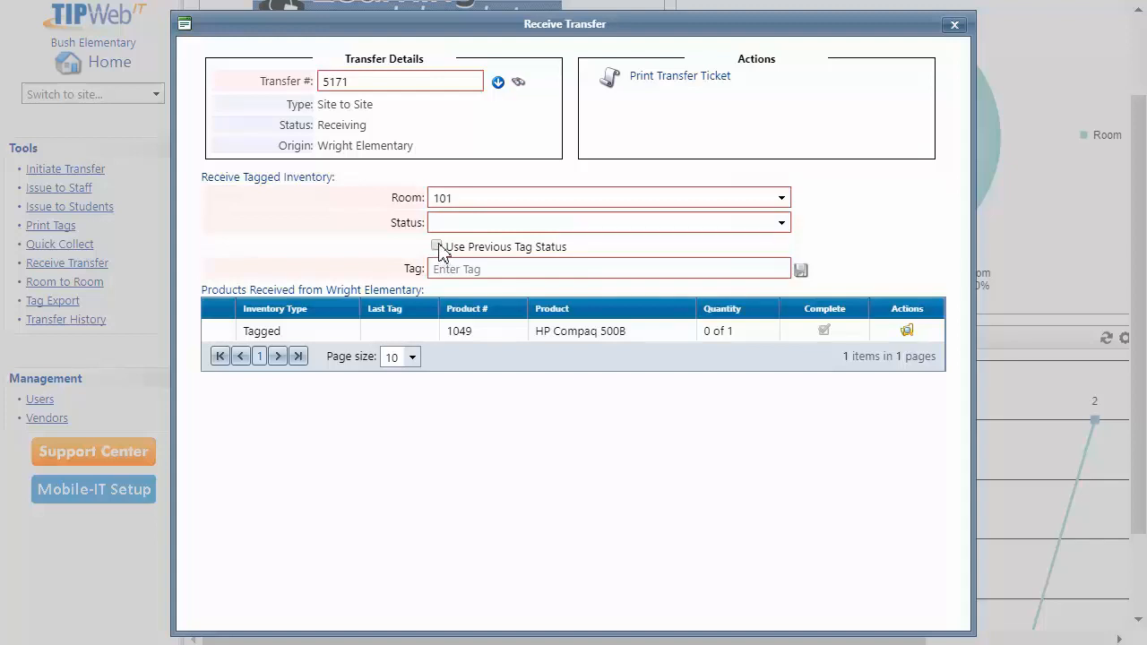
click(781, 223)
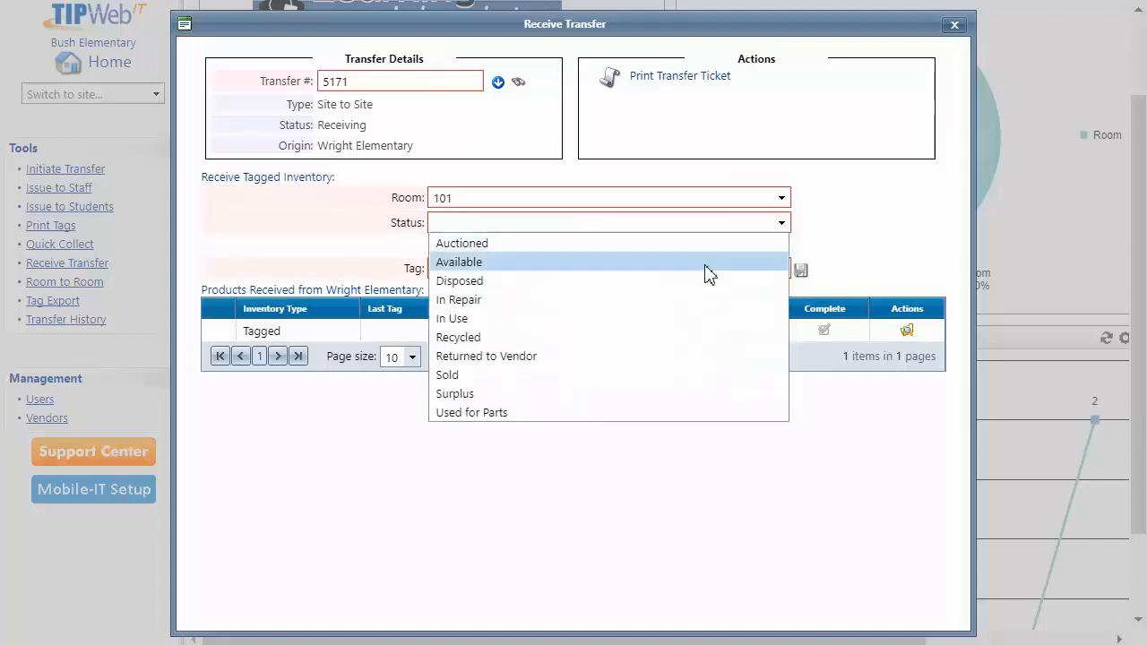
click(475, 262)
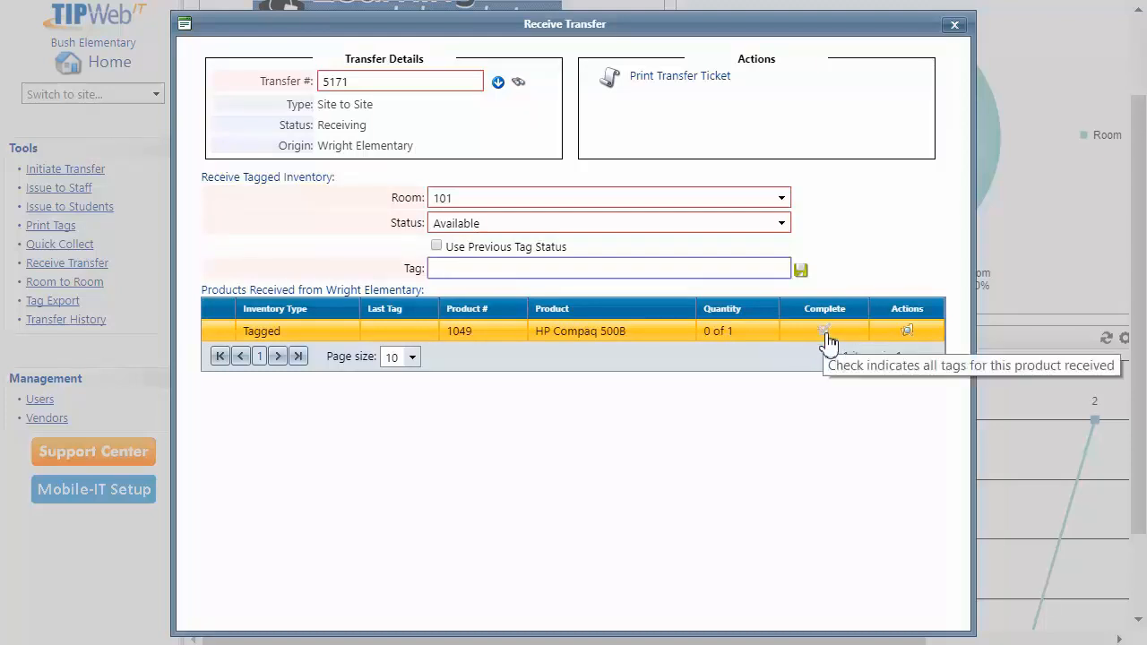
click(907, 332)
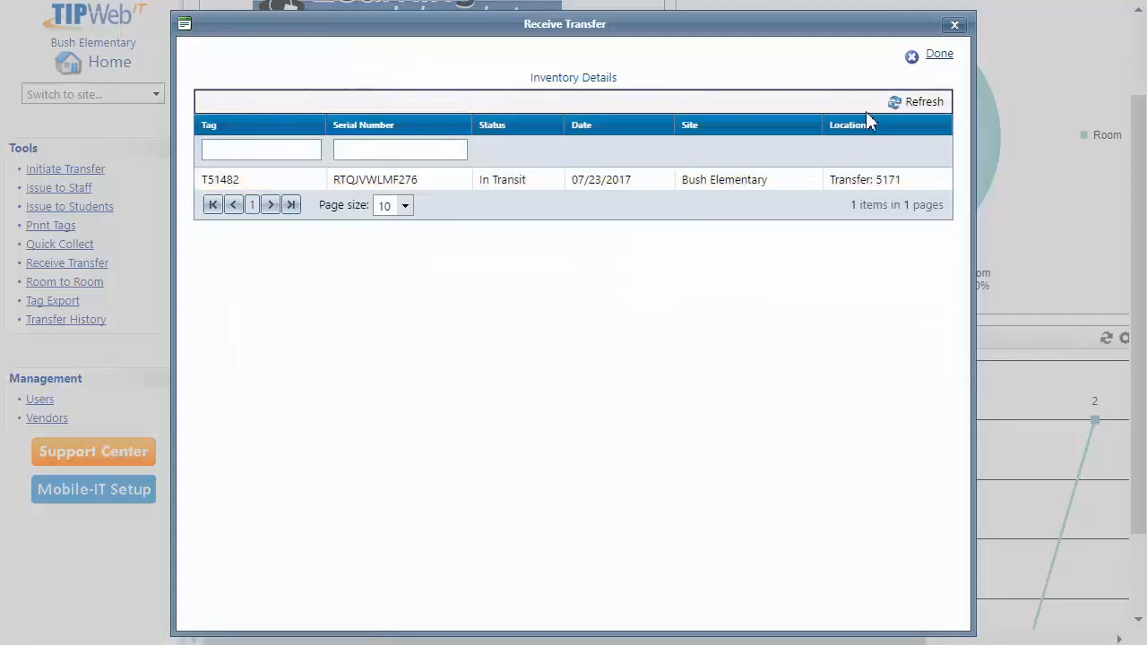
click(912, 57)
Receive tag T51482, bringing the transfer to Complete
click(441, 274)
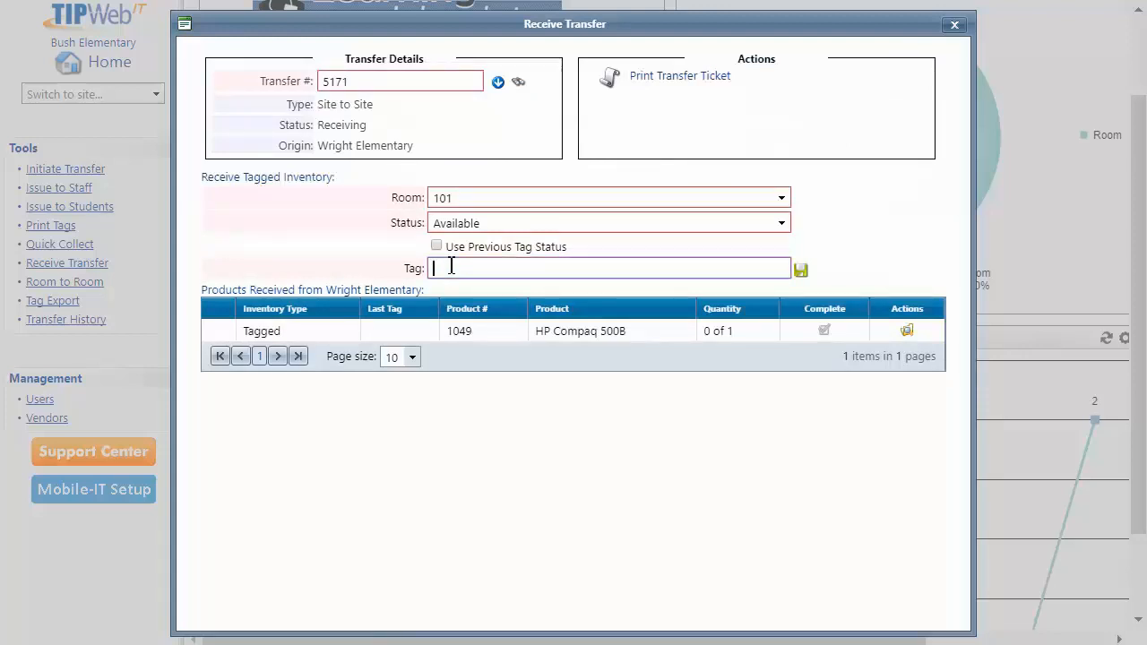
text(T51482)
key(Return)
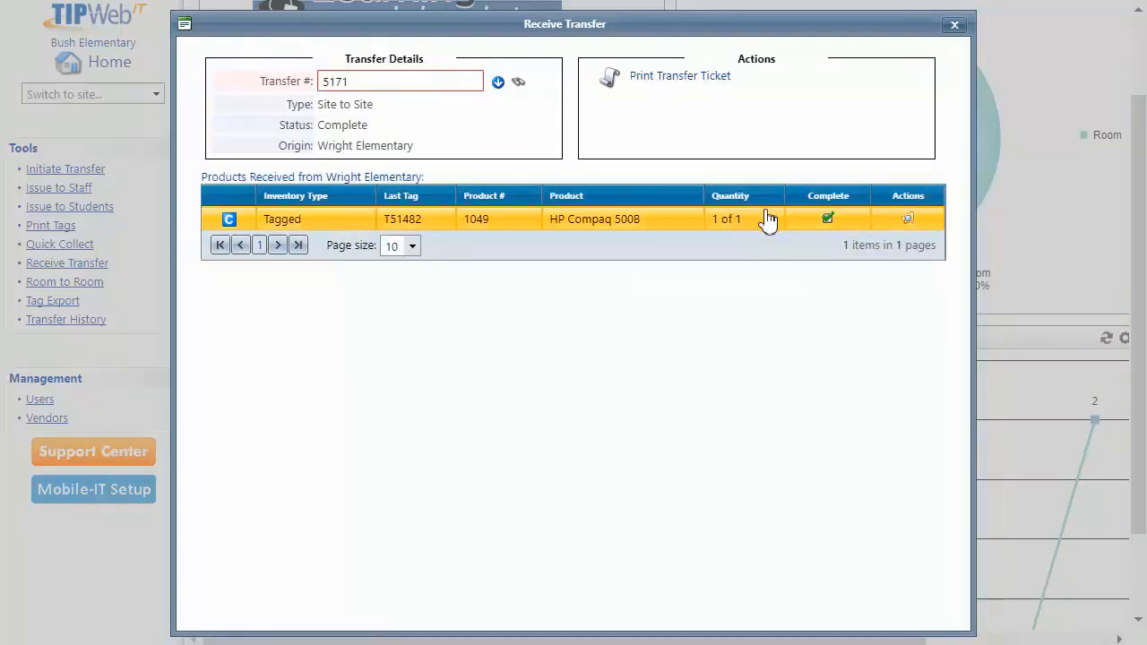
mouse_move(827, 221)
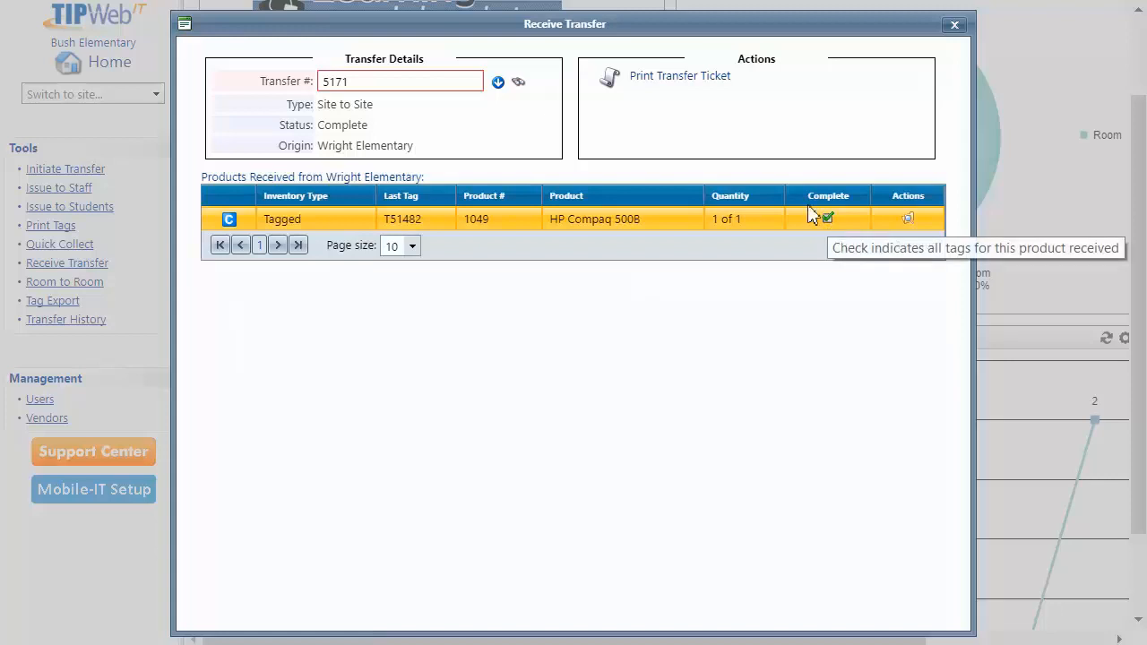
click(669, 78)
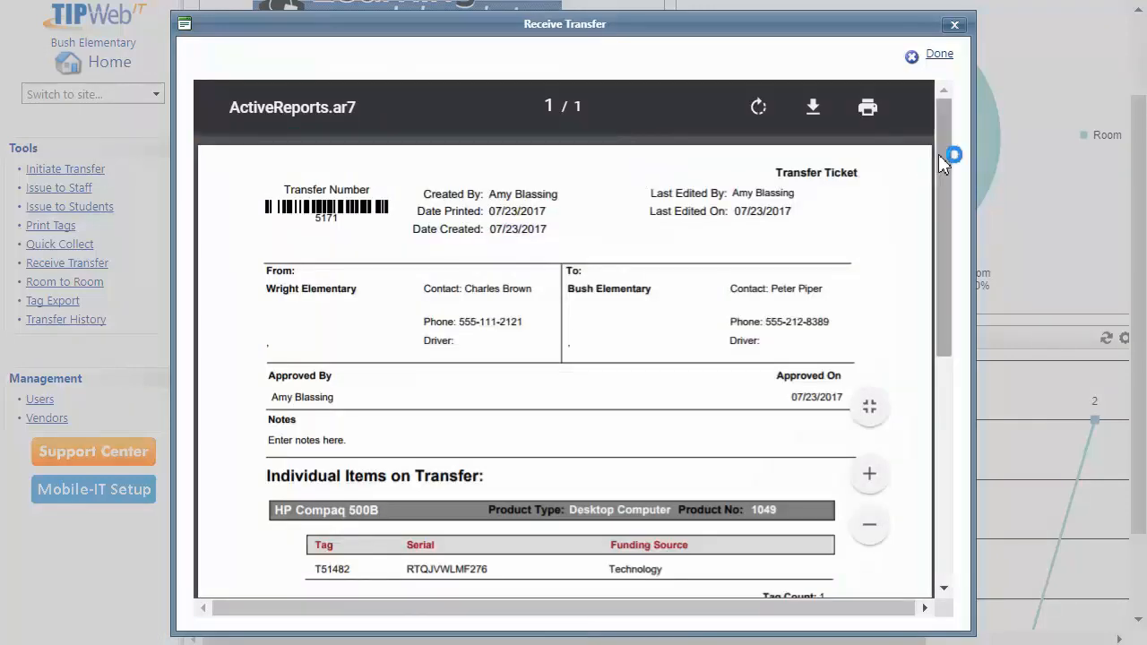
drag(938, 154, 891, 236)
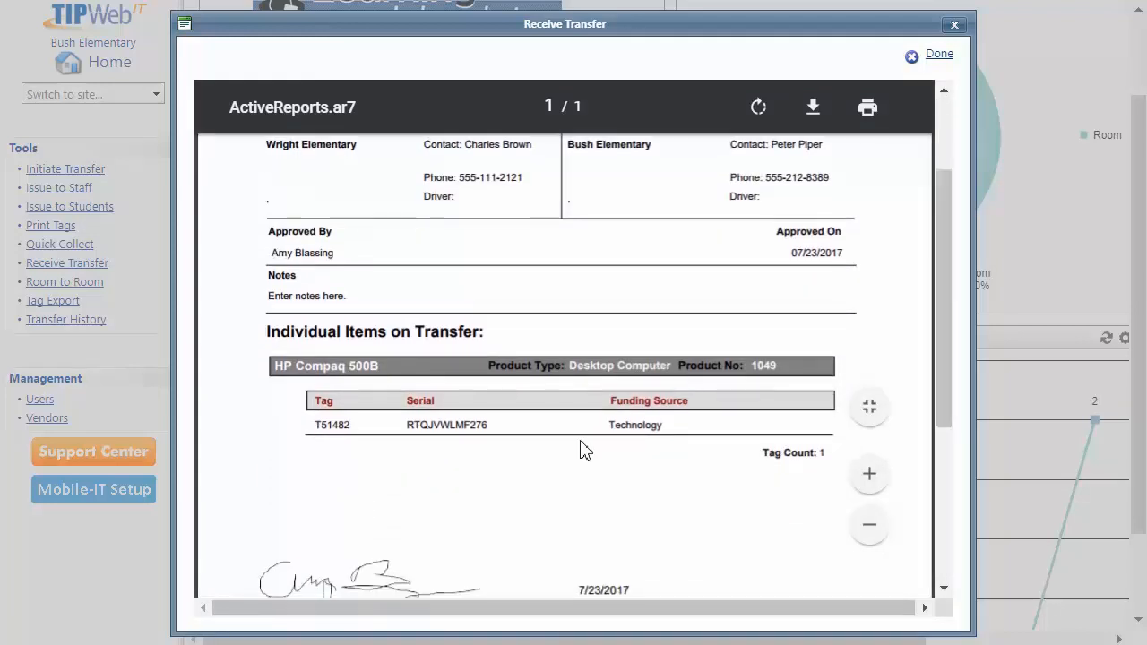
drag(942, 362, 942, 482)
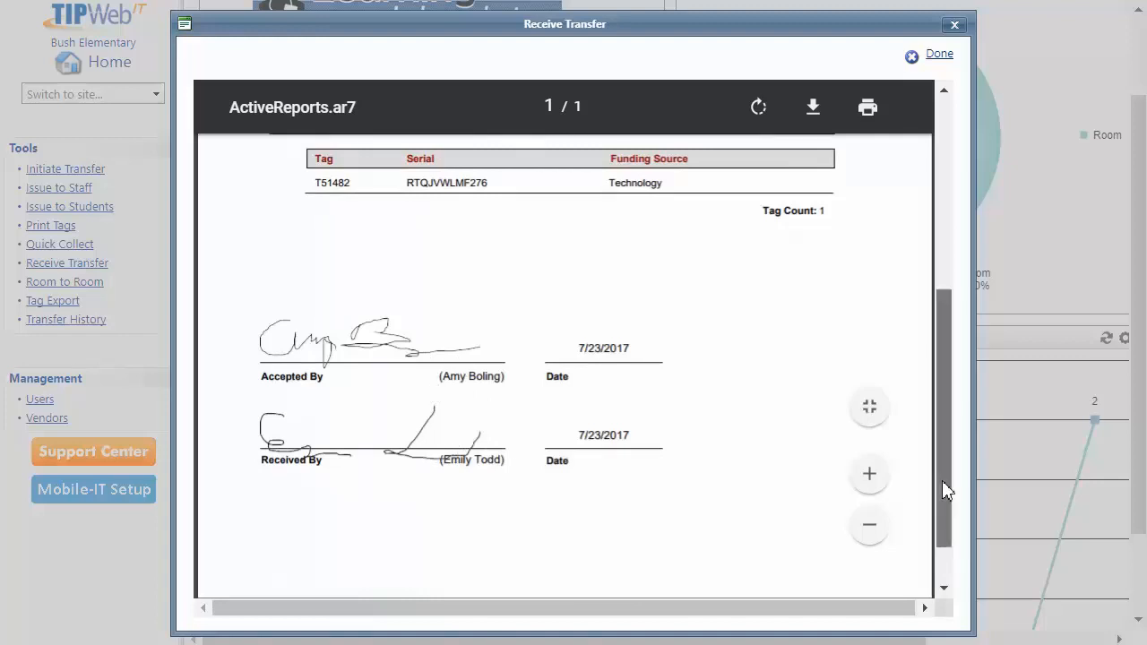
drag(942, 481, 932, 259)
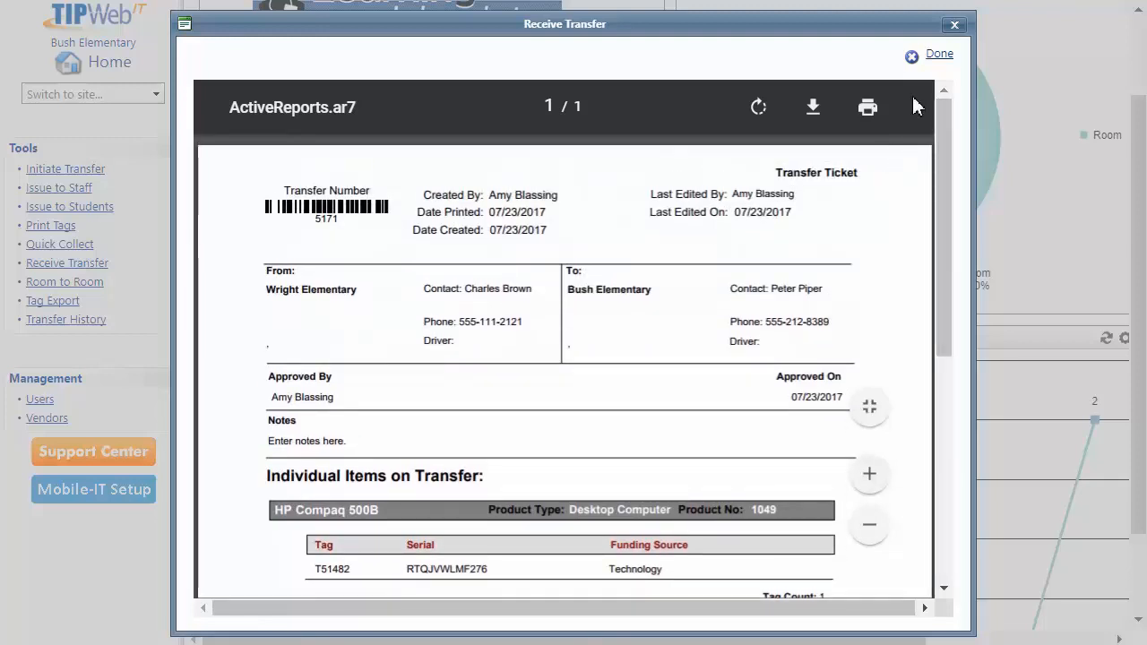
click(936, 57)
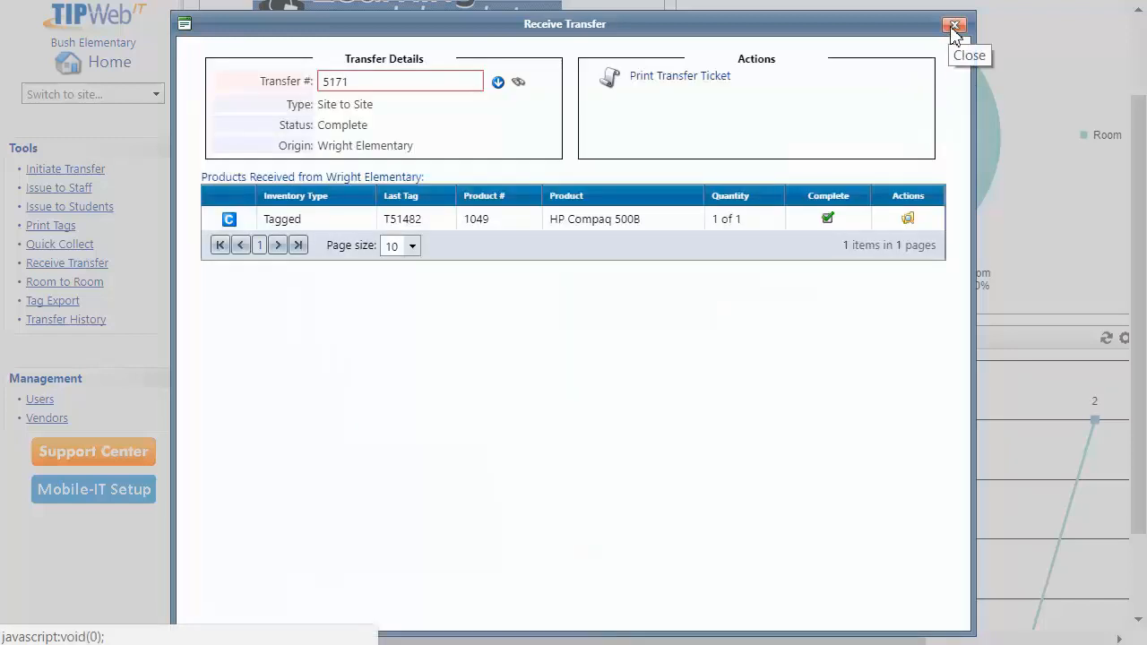
Review transfer 5171's ticket report in Transfer History, then close the history
click(954, 27)
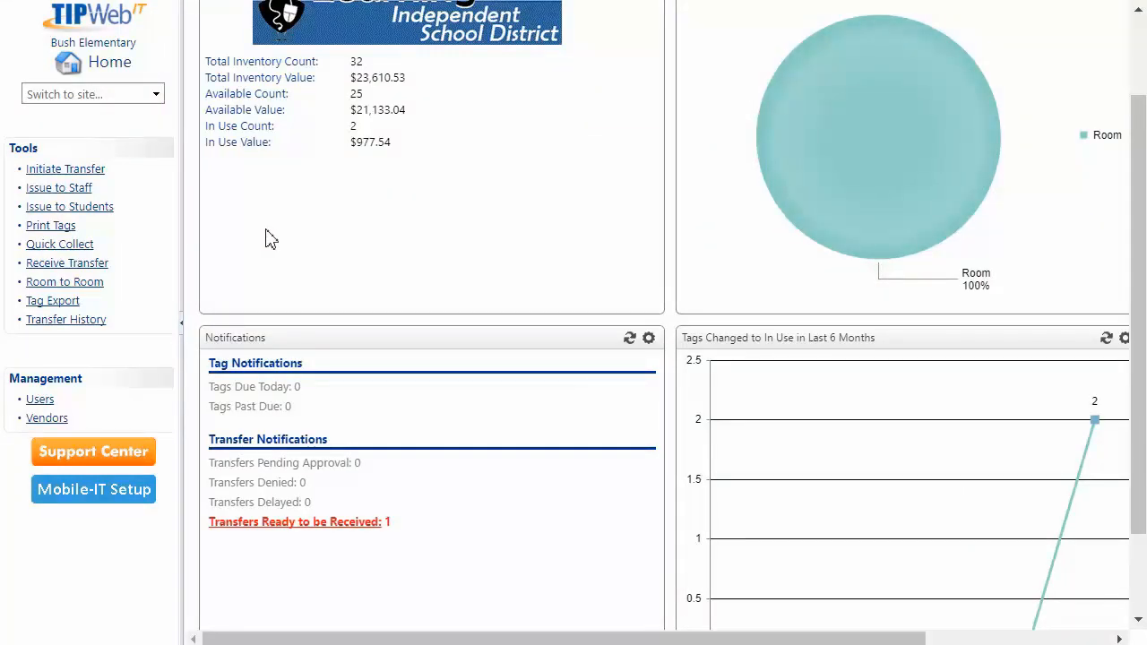
click(80, 331)
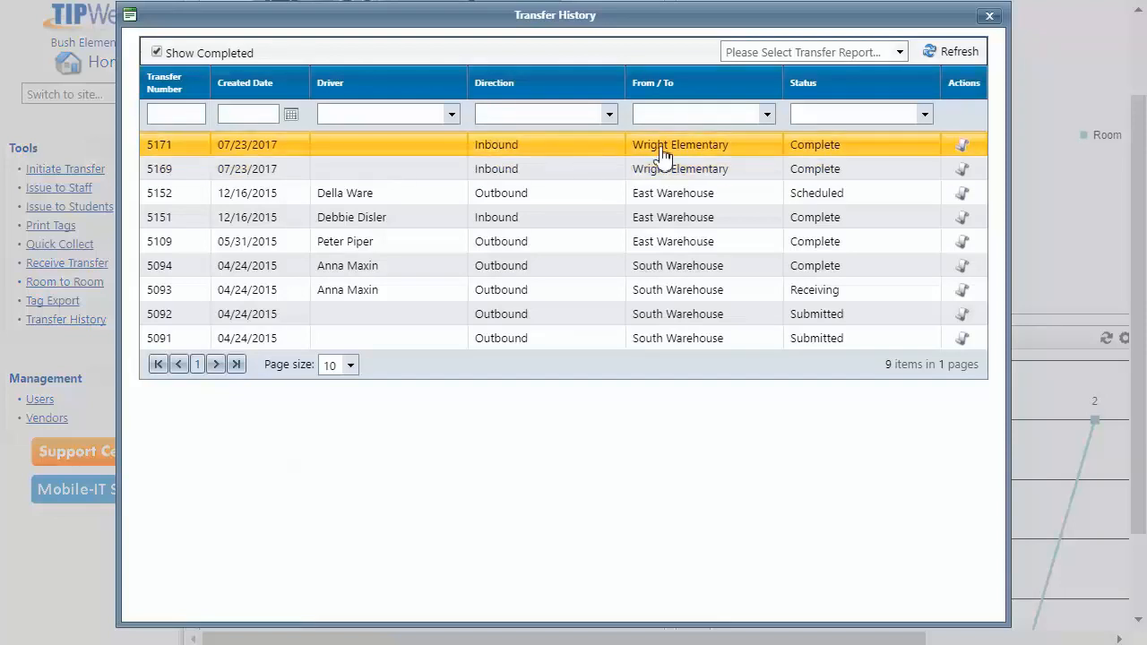
click(961, 148)
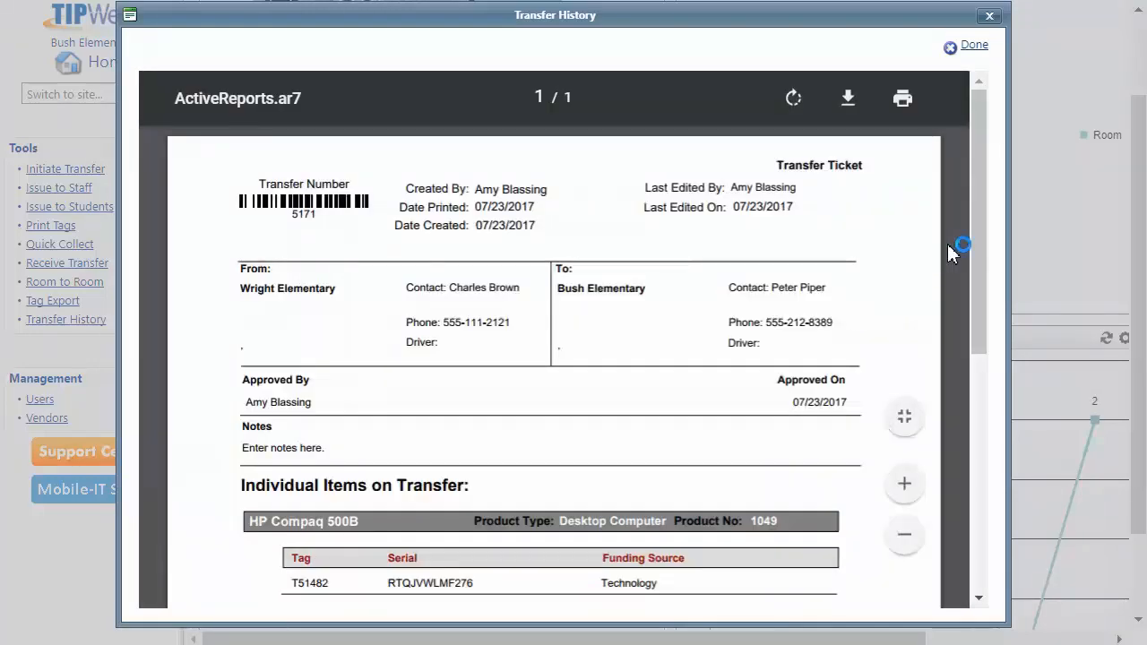
mouse_move(979, 219)
mouse_down()
mouse_move(973, 263)
mouse_move(909, 366)
mouse_move(985, 94)
mouse_up()
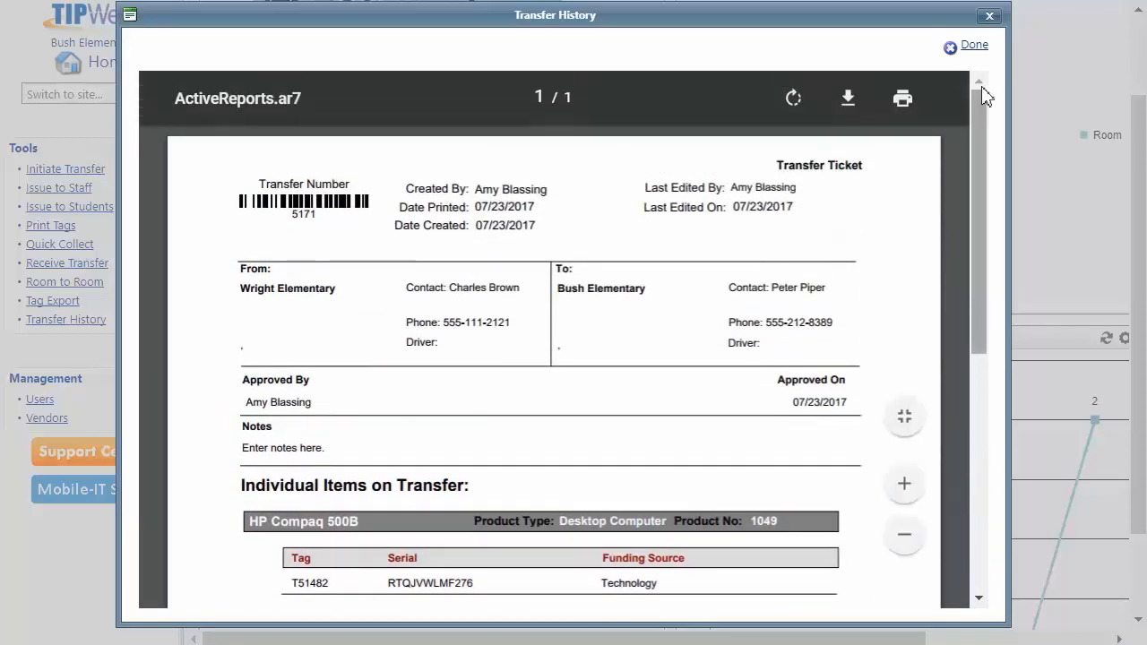
click(989, 15)
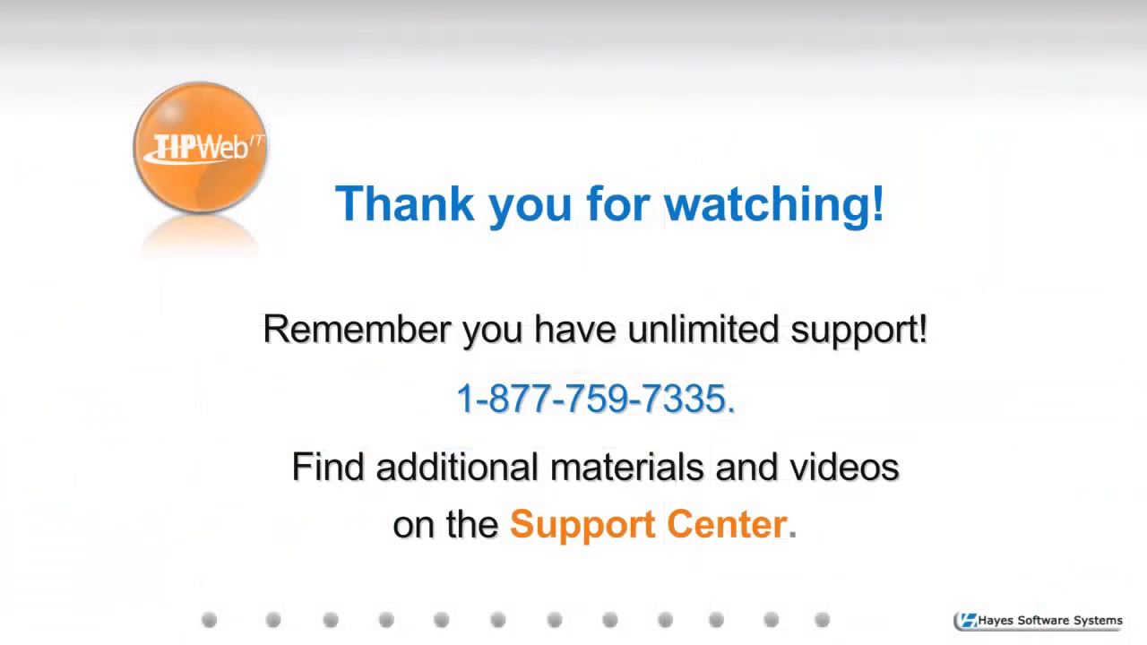